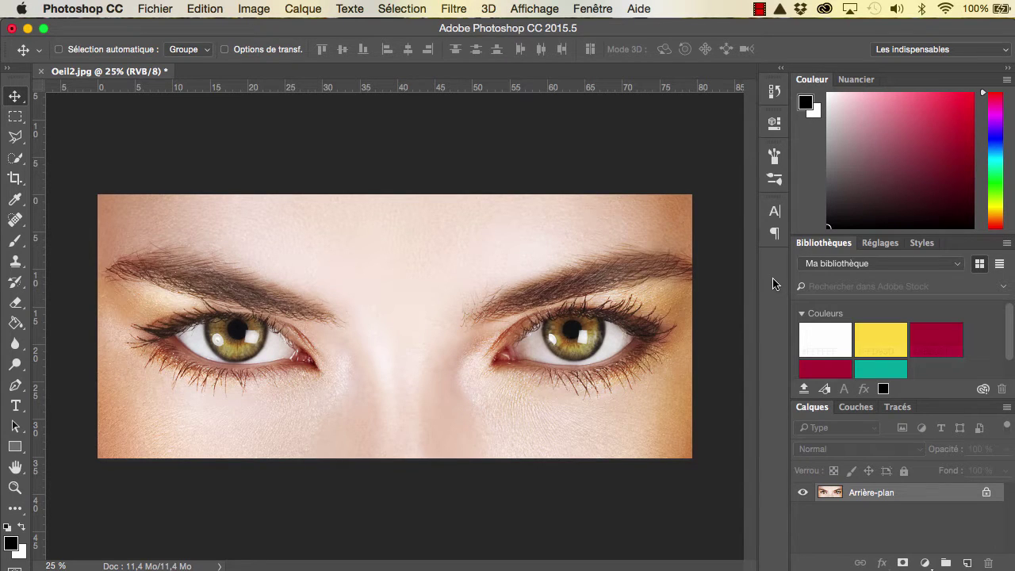
Zoom the photo to 100% and scroll so the left eye fills the window
left_click(51, 565)
type("1")
type("00")
key("Return")
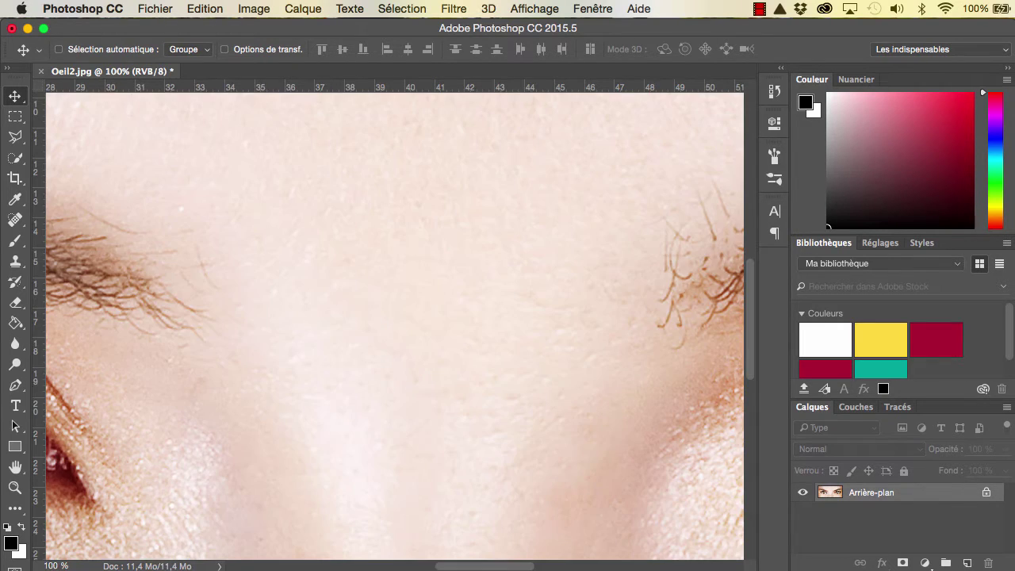
left_click(280, 564)
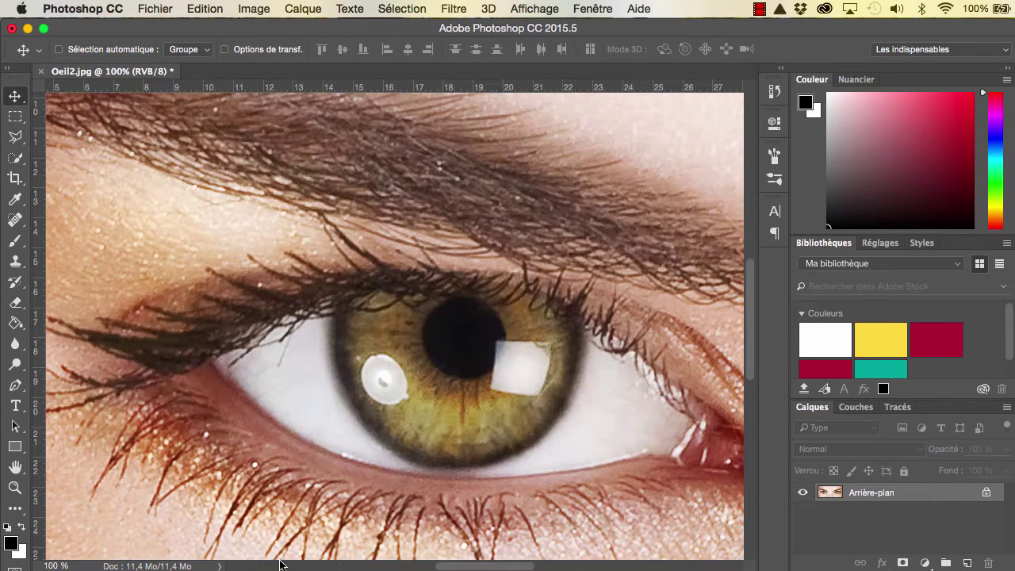
scroll(324, 479, "down", 1)
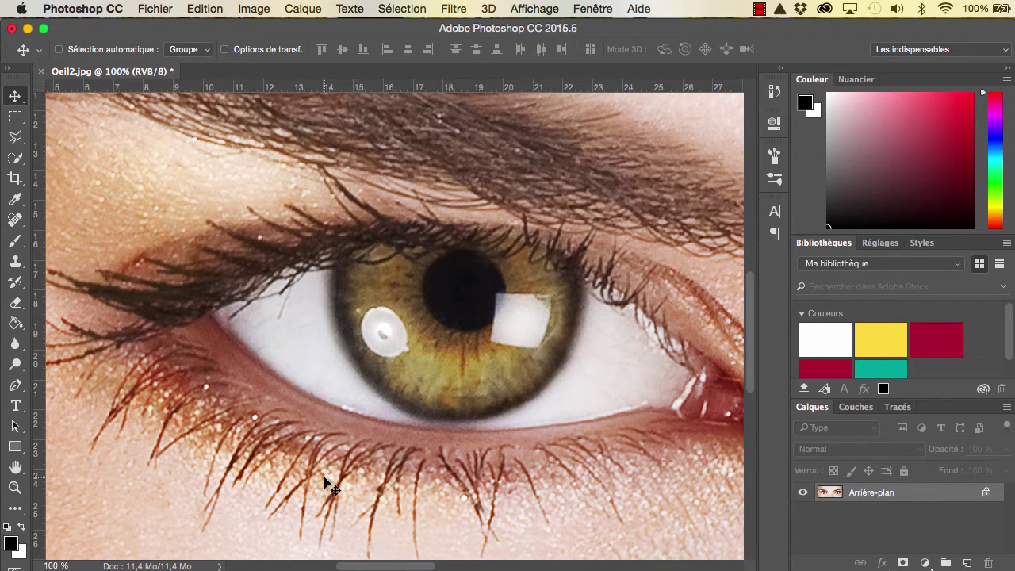
scroll(333, 487, "down", 1)
scroll(333, 495, "down", 1)
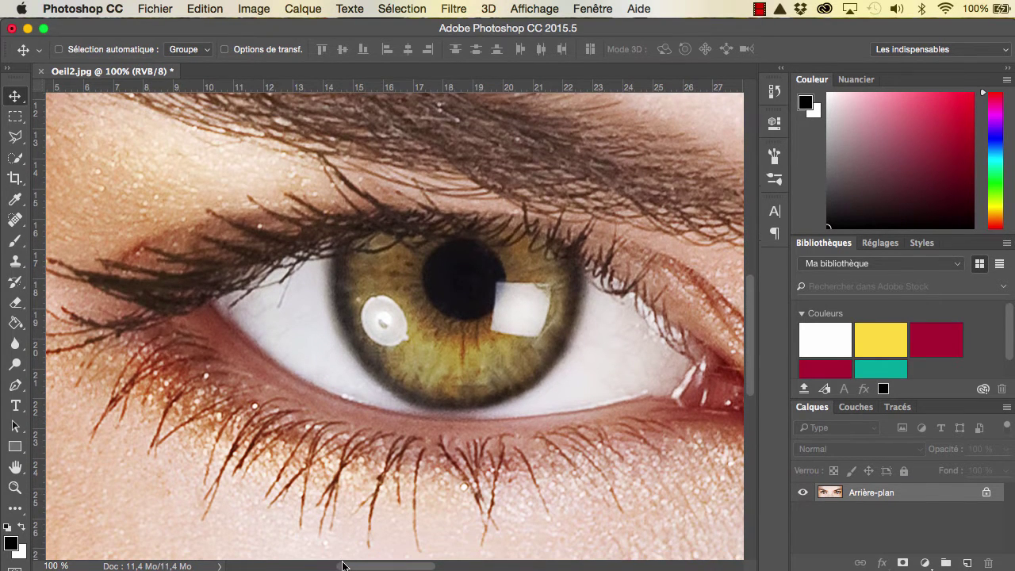
left_click_drag(345, 563, 349, 565)
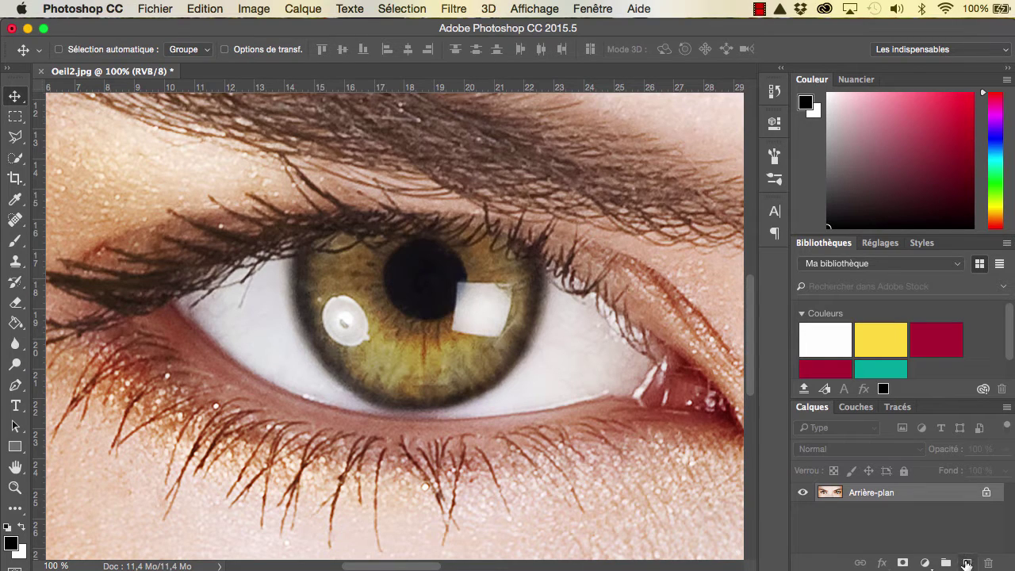
Add an empty Calque 1 and a Courbes 1 curves layer with its midpoint pulled down
left_click(967, 563)
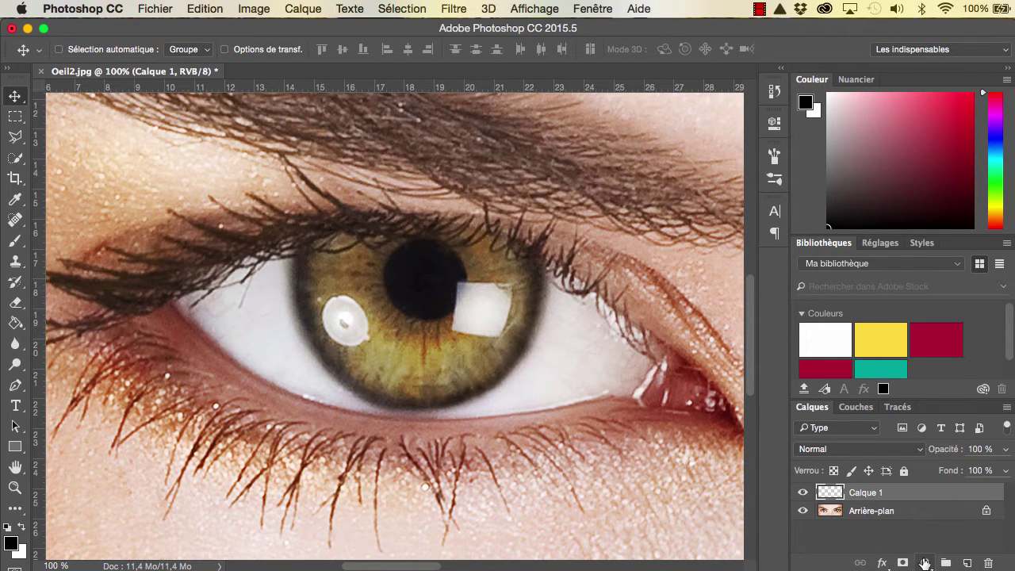
left_click(924, 563)
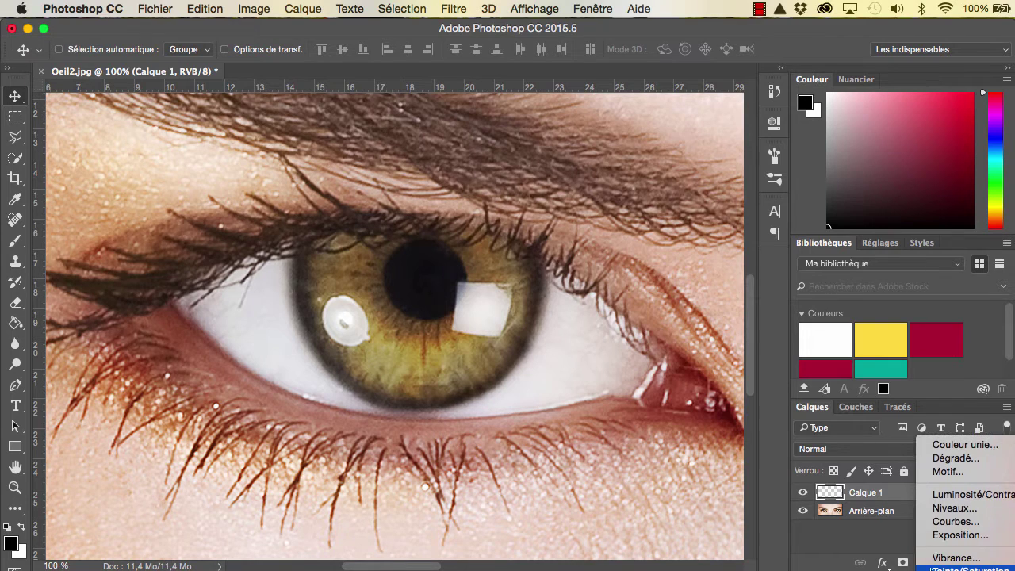
left_click(939, 523)
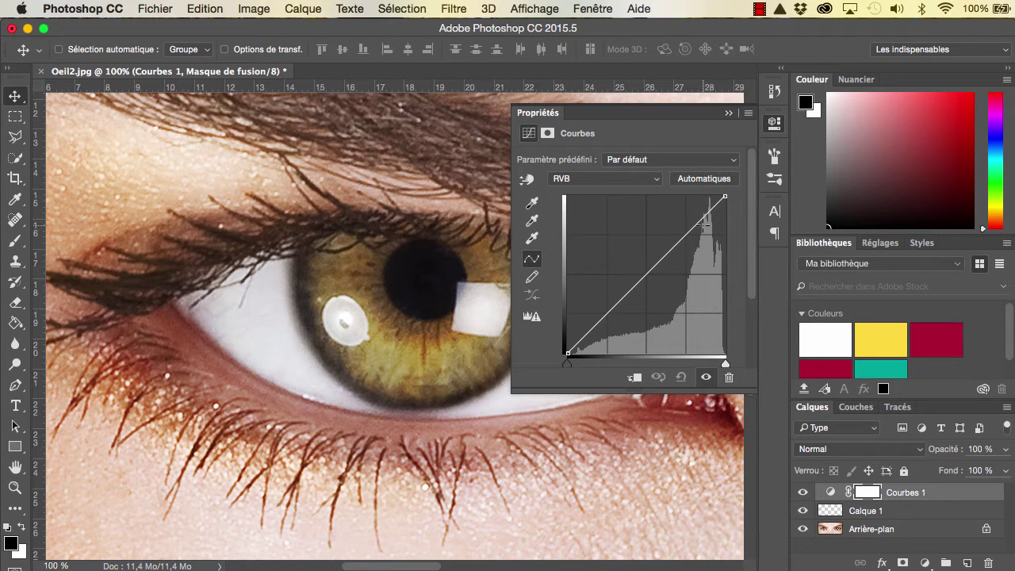
left_click(646, 275)
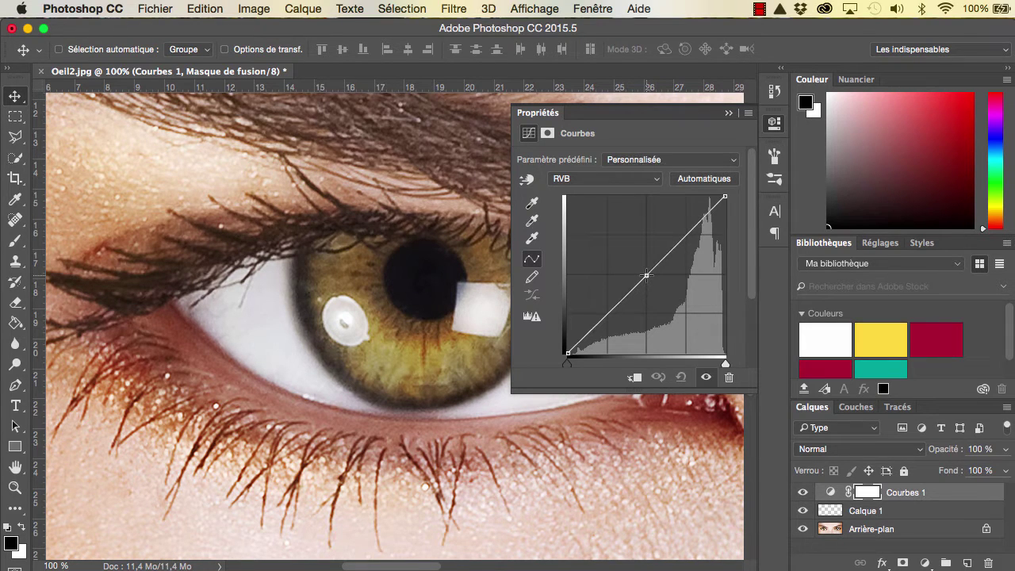
left_click_drag(646, 275, 655, 284)
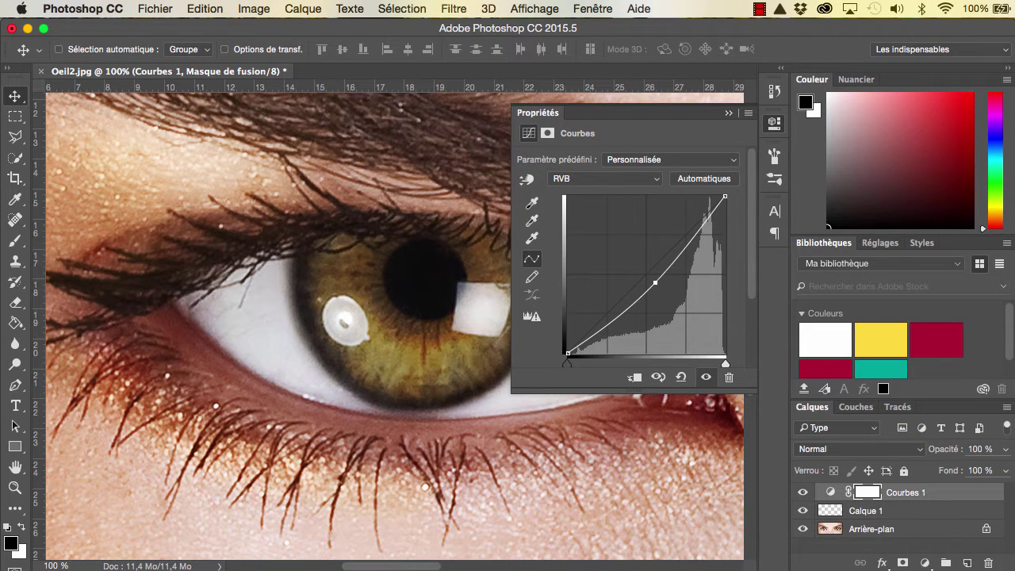
left_click(729, 115)
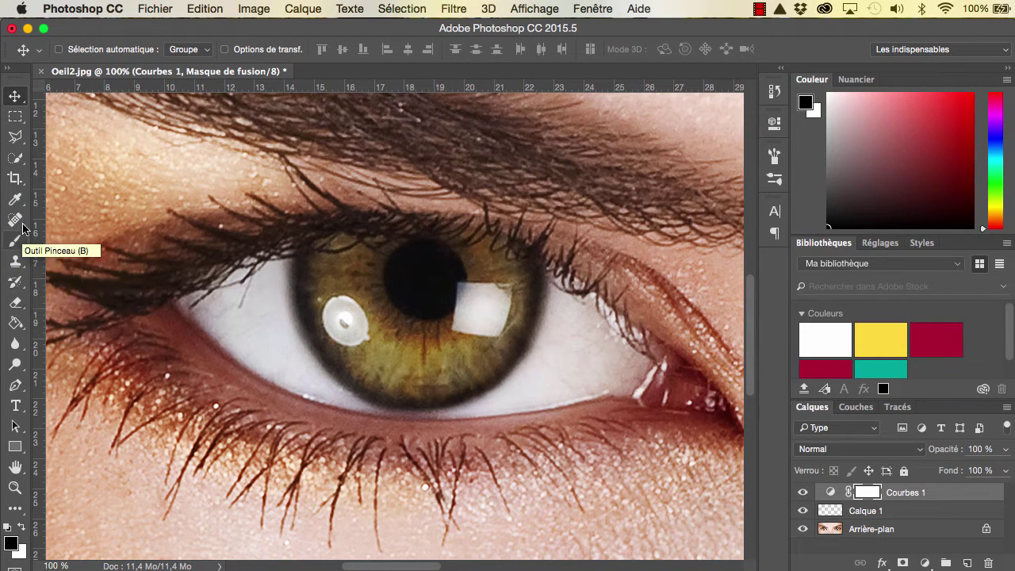
Browse the Lasso, Healing and Paint Bucket flyouts, then choose Outil Lasso polygonal
left_click(17, 139)
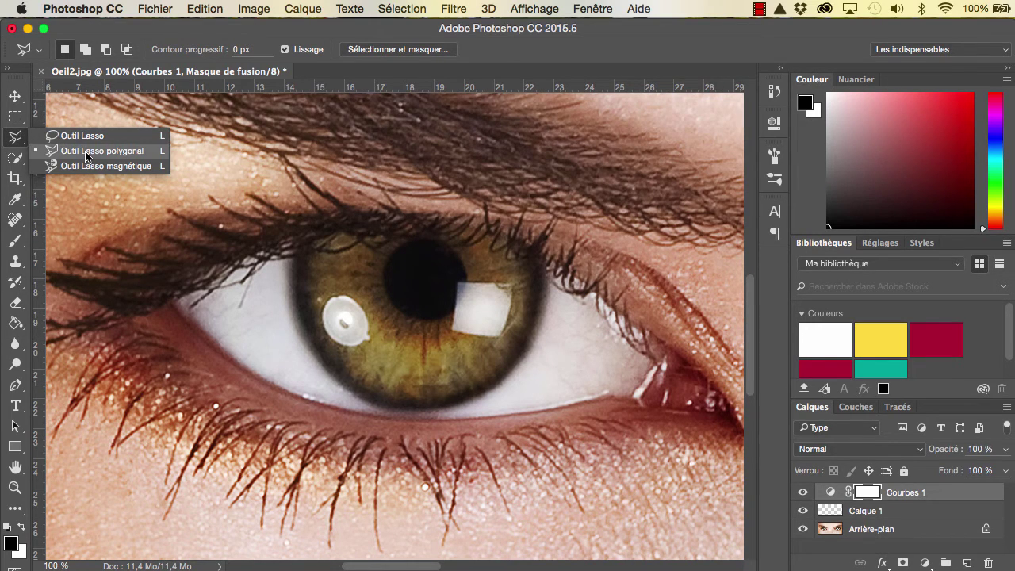
left_click(15, 220)
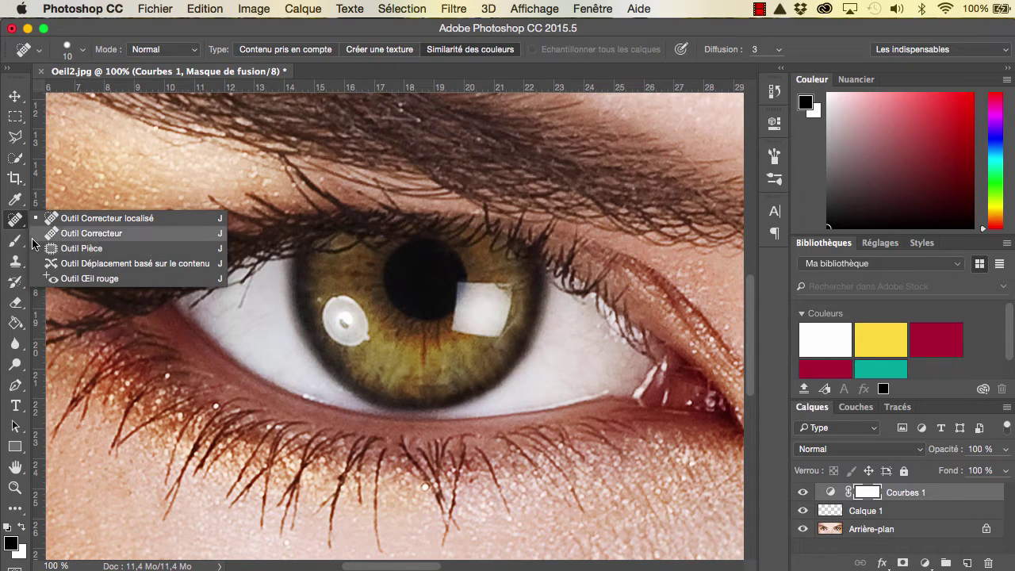
left_click(15, 325)
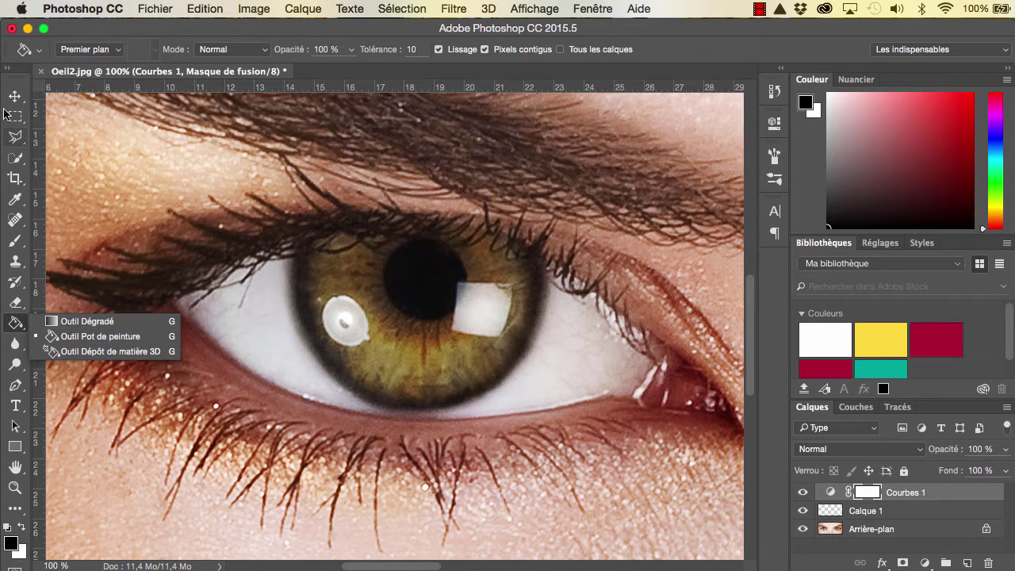
left_click(15, 137)
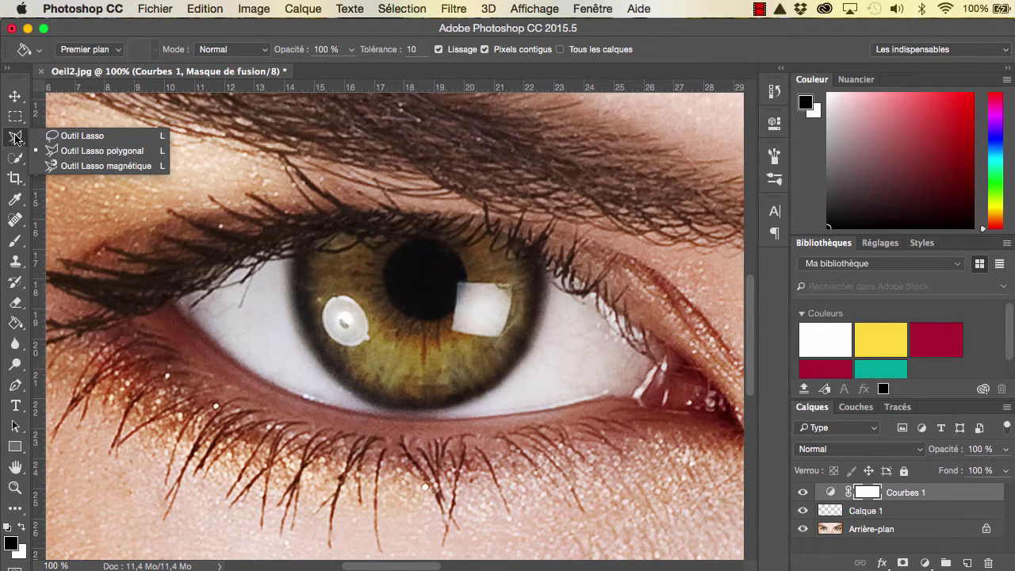
left_click(63, 151)
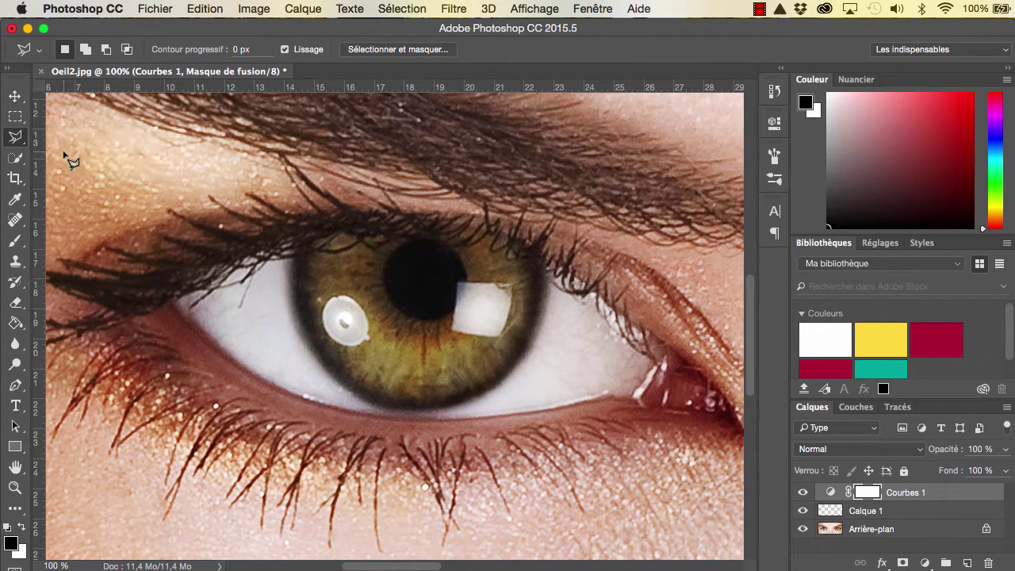
Trace a closed polygonal outline around the edge of the iris
left_click(298, 240)
left_click(293, 259)
left_click_drag(300, 287, 311, 352)
mouse_move(318, 361)
left_mouse_down()
mouse_move(376, 404)
mouse_move(460, 406)
mouse_move(521, 362)
mouse_move(540, 281)
mouse_move(523, 242)
mouse_move(432, 222)
mouse_move(359, 219)
mouse_move(302, 241)
left_mouse_up()
Warp (Déformation) the iris selection, pulling its top corners and sides slightly outward
key("ctrl+t")
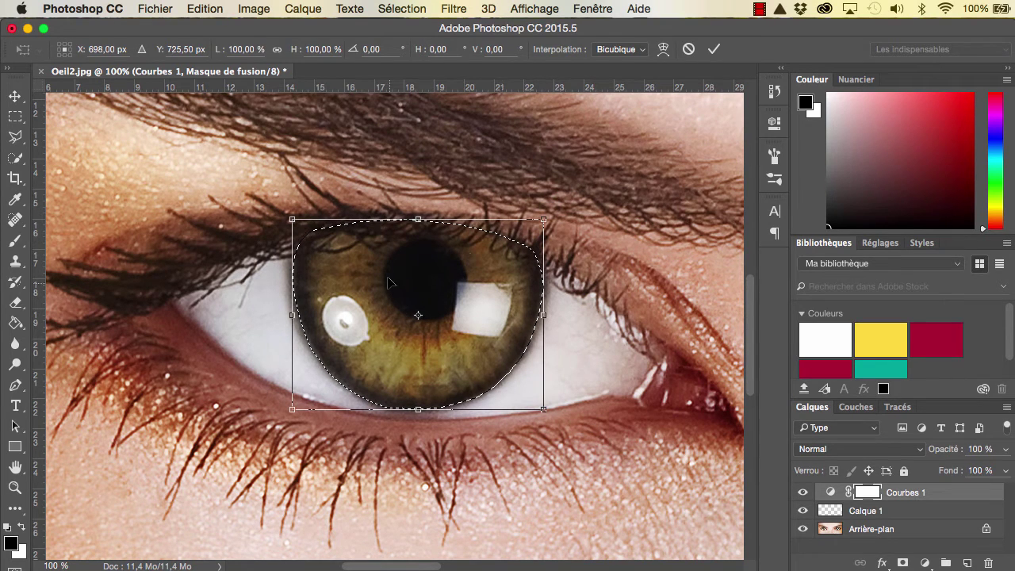
right_click(410, 271)
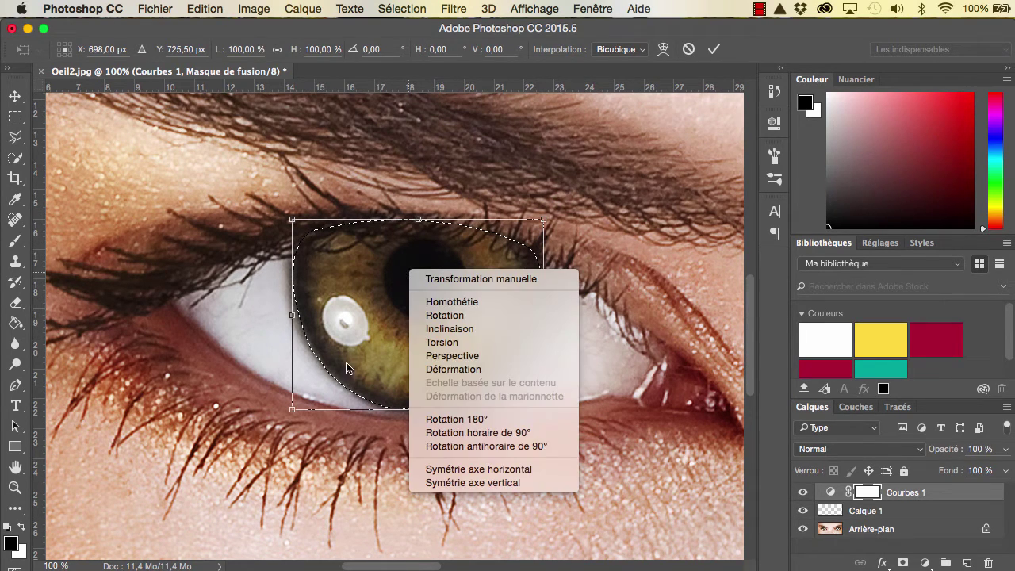
left_click(441, 370)
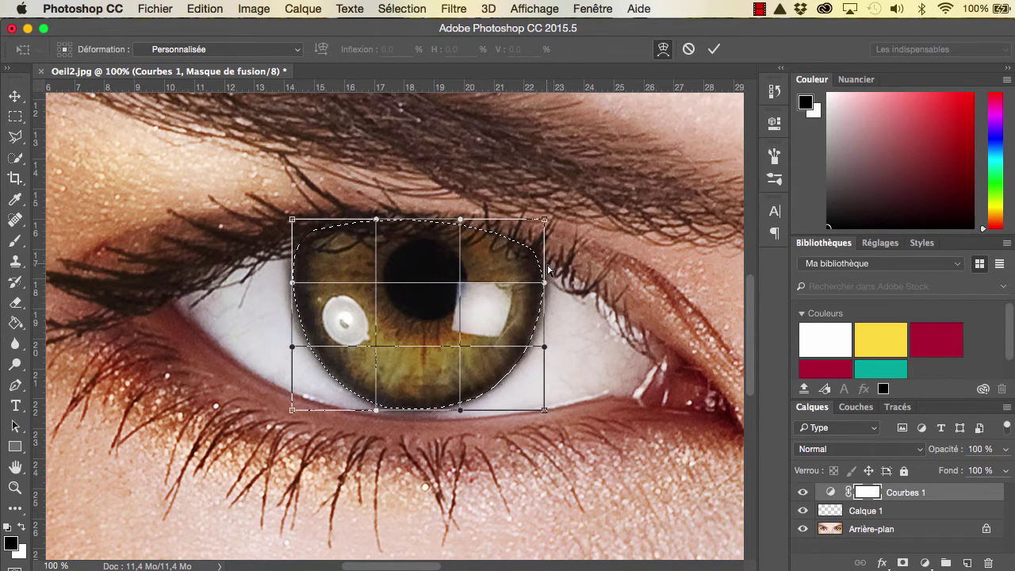
left_click_drag(545, 219, 550, 216)
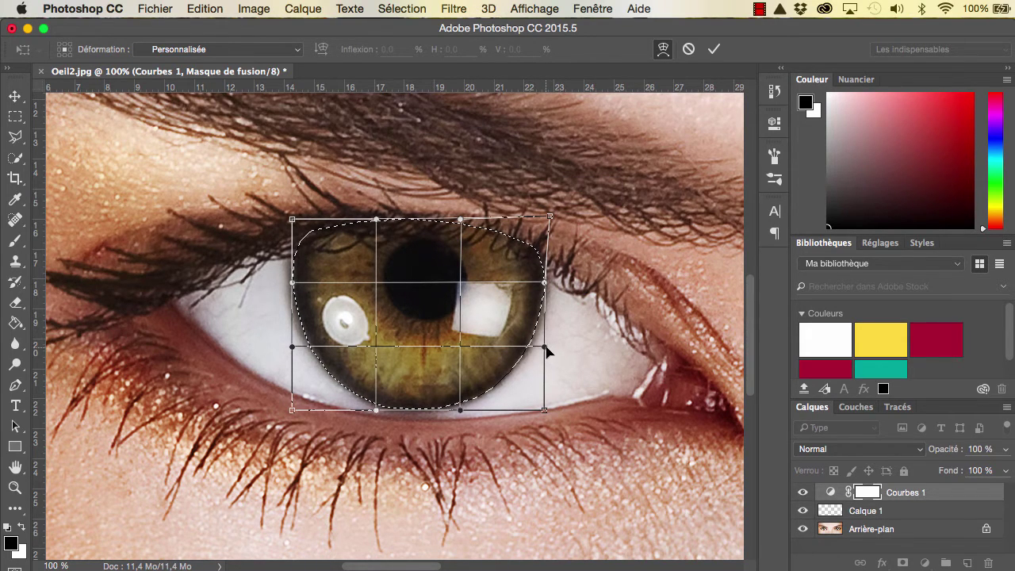
left_click_drag(546, 349, 552, 351)
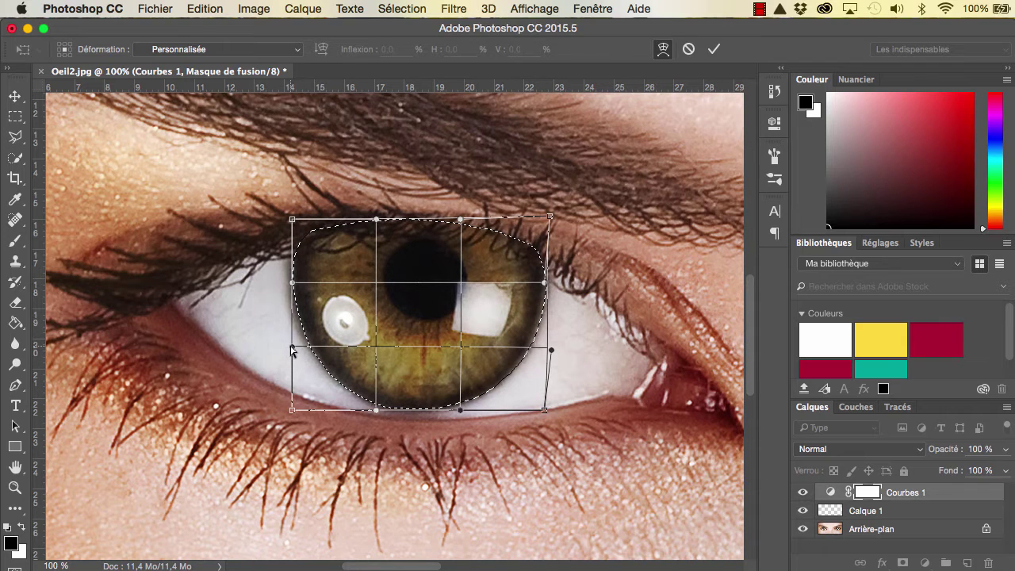
left_click_drag(291, 349, 285, 349)
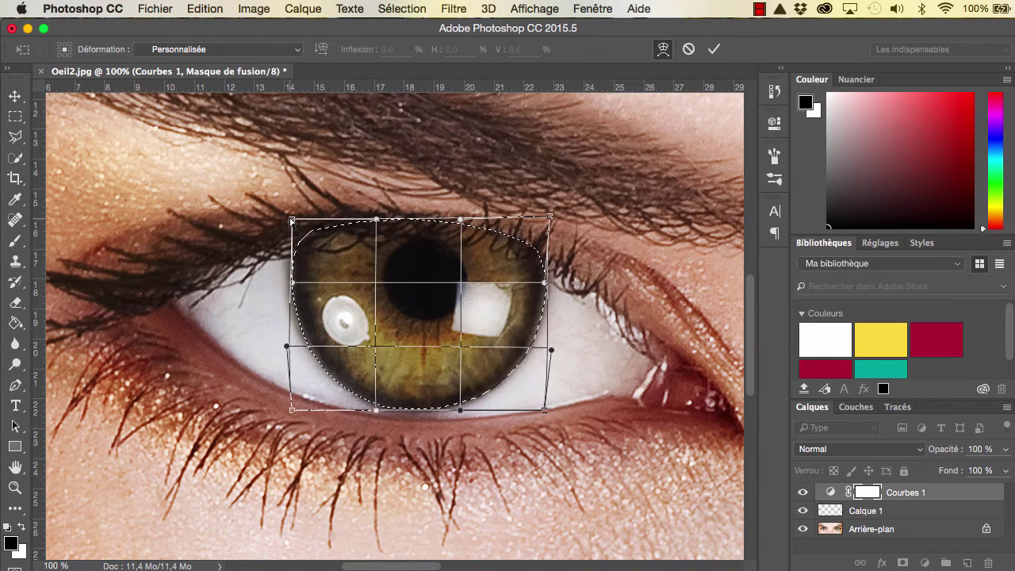
left_click_drag(292, 221, 286, 214)
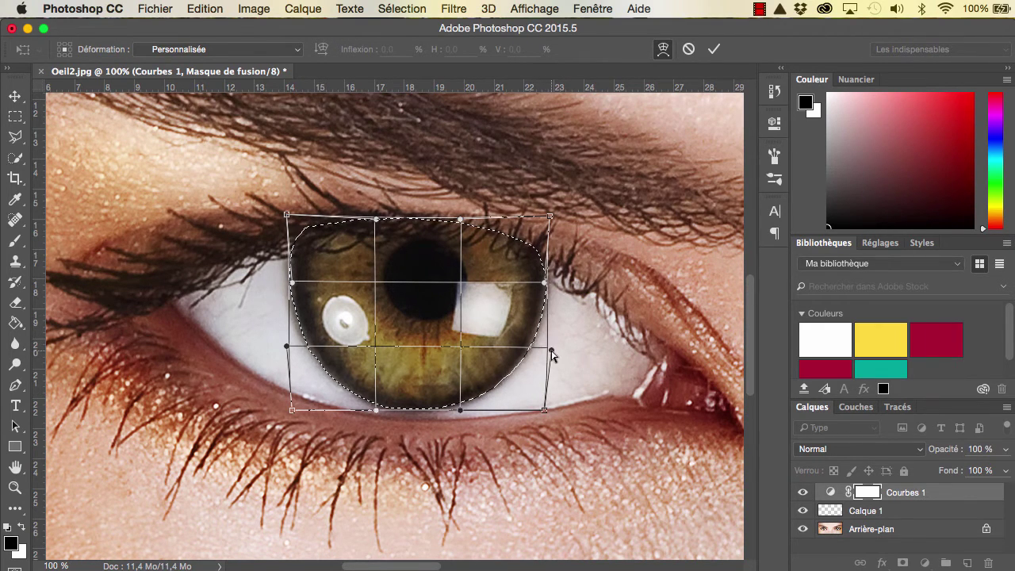
left_click_drag(550, 355, 551, 355)
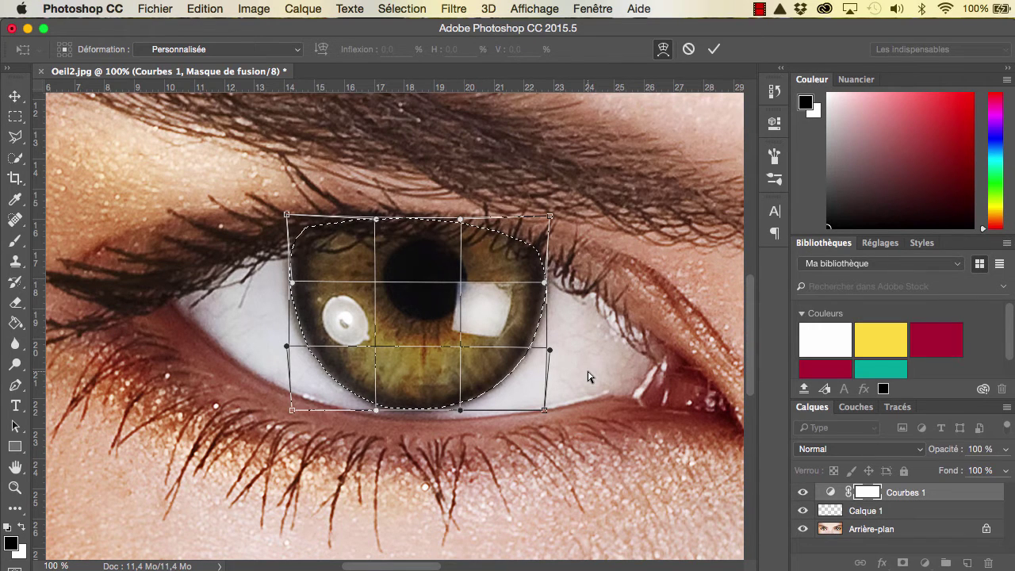
Commit the warp, fill the iris selection in the Courbes 1 mask, then deselect
key("Return")
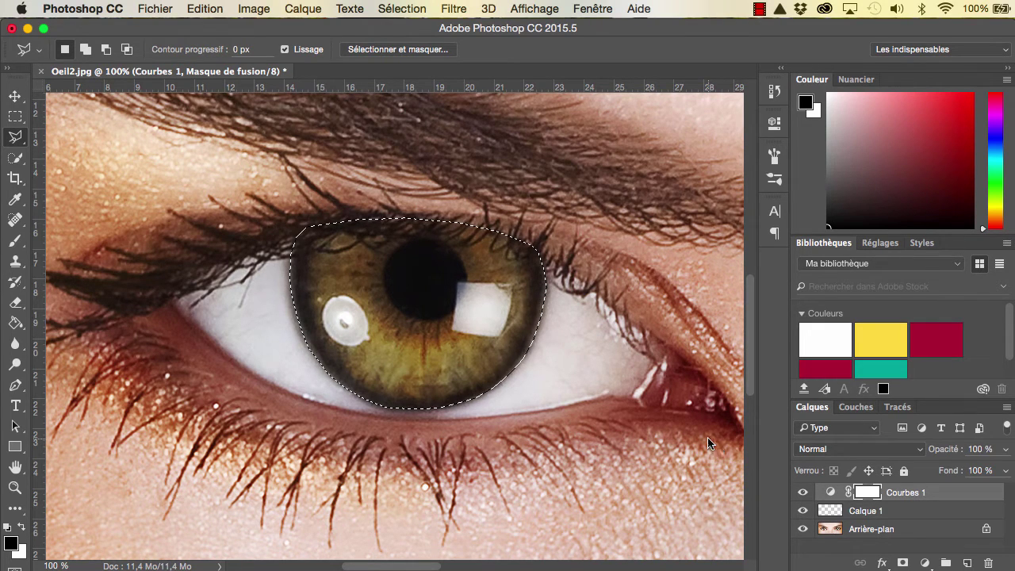
key("ctrl+BackSpace")
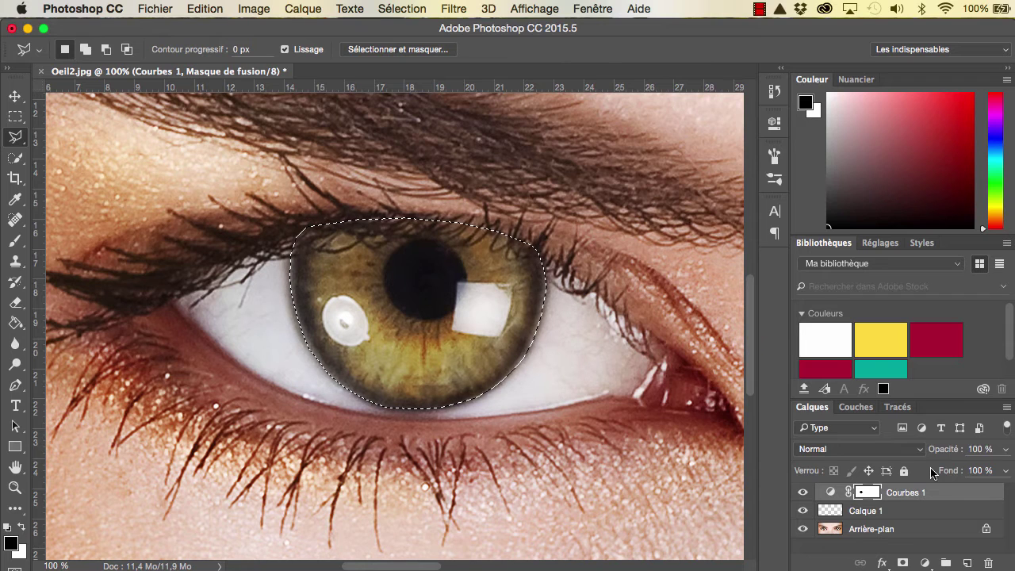
key("ctrl+d")
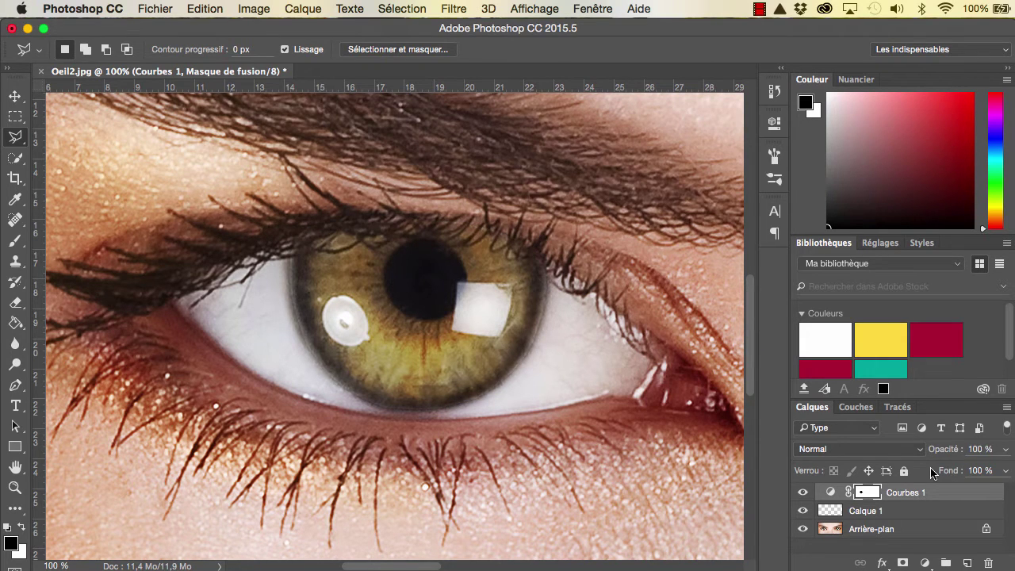
Delete Calque 1 and invert the Courbes 1 layer mask to black
left_click(889, 513)
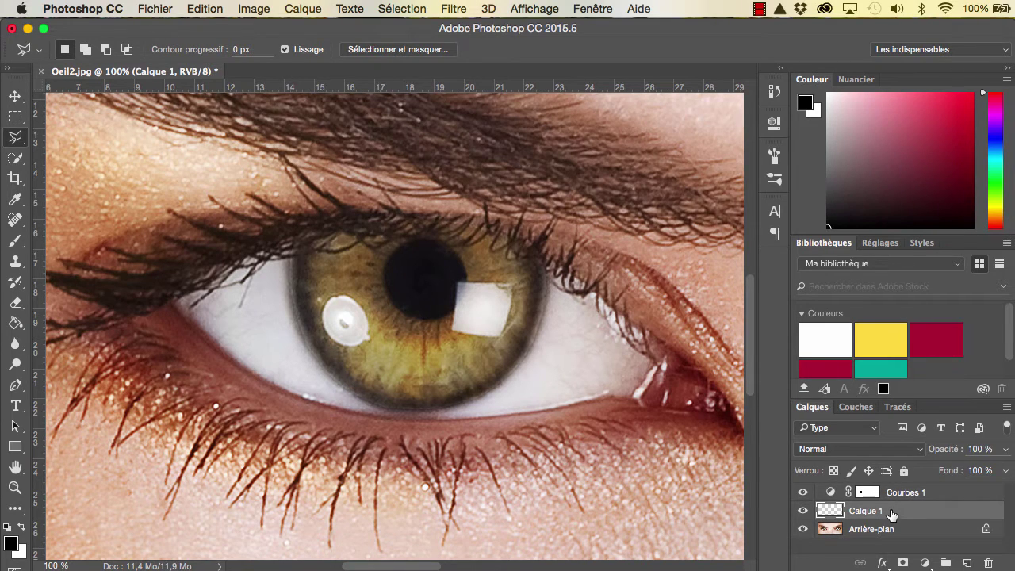
key("Delete")
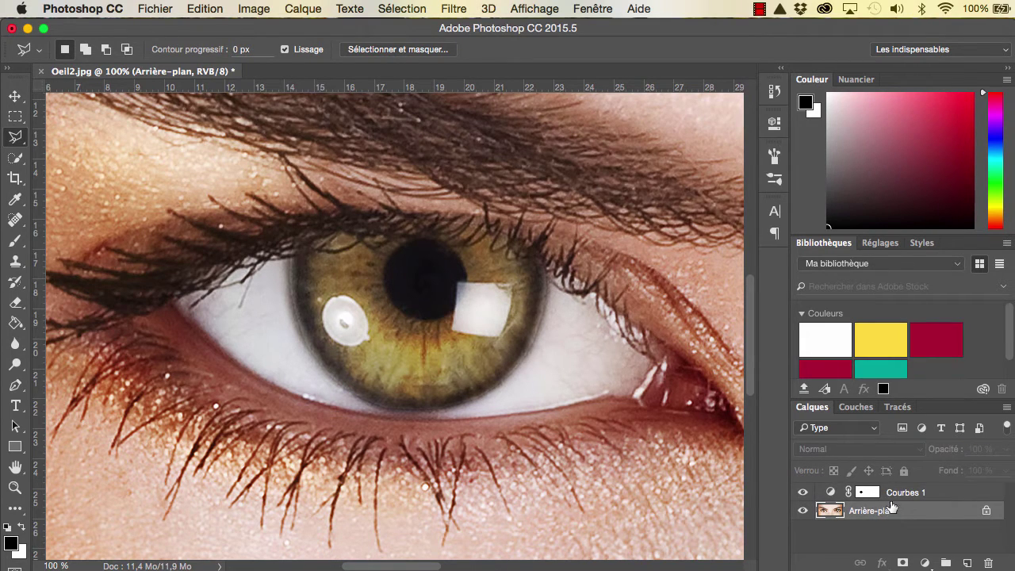
left_click(864, 493)
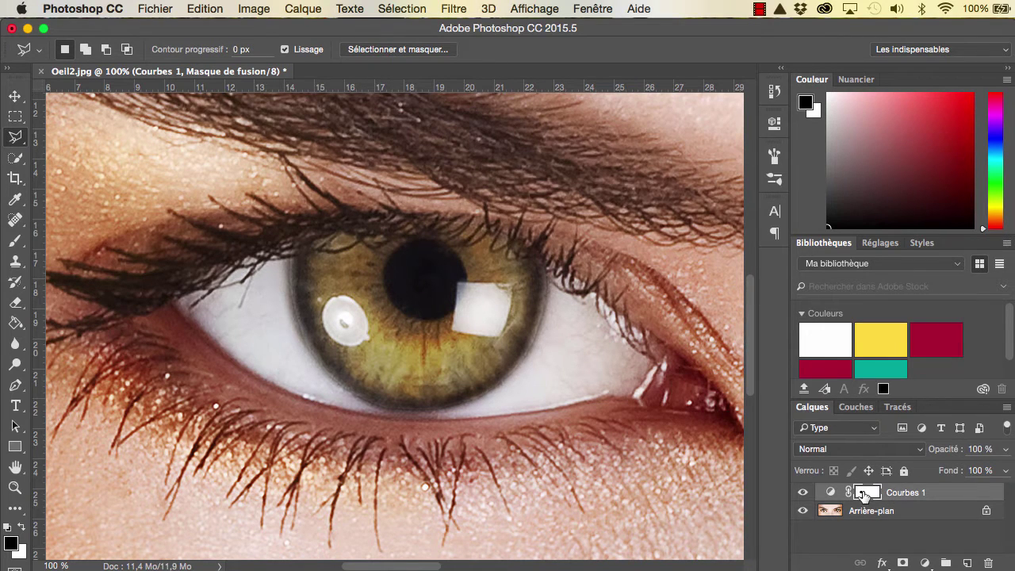
left_click_drag(865, 496, 865, 498)
key("super+i")
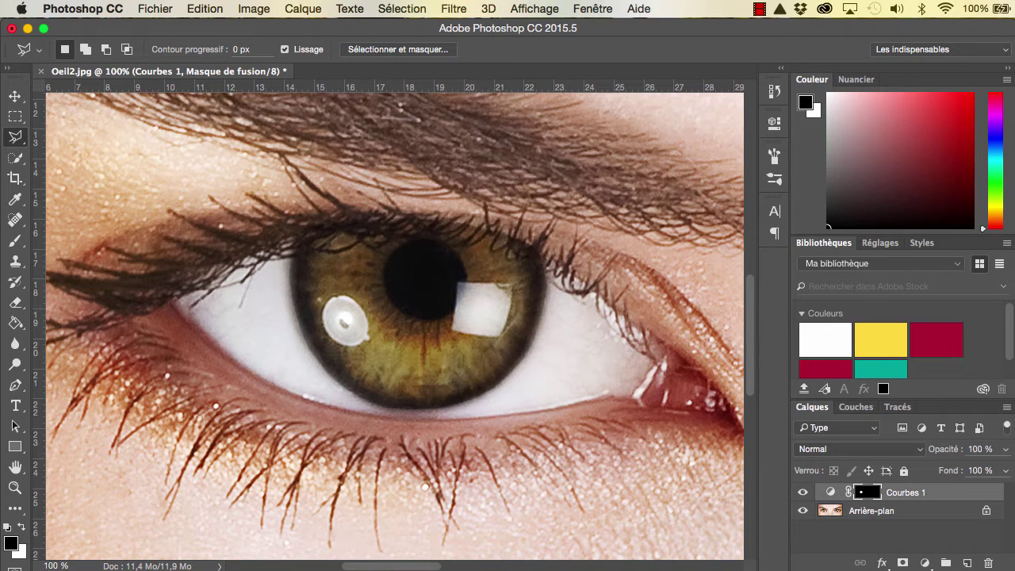
Blur the Courbes 1 mask with a 13,4-pixel Flou gaussien
left_click(446, 9)
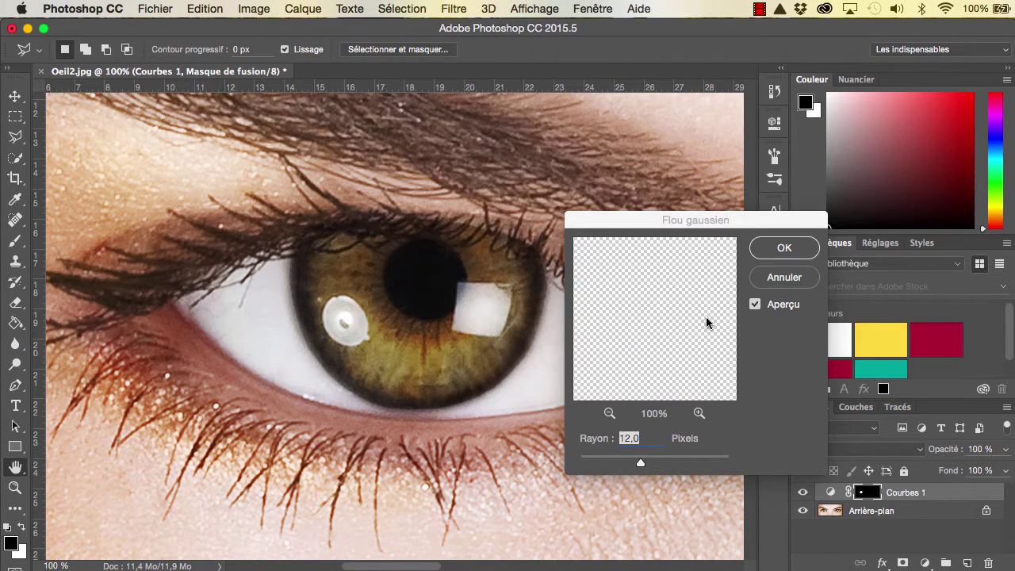
left_click_drag(777, 227, 817, 173)
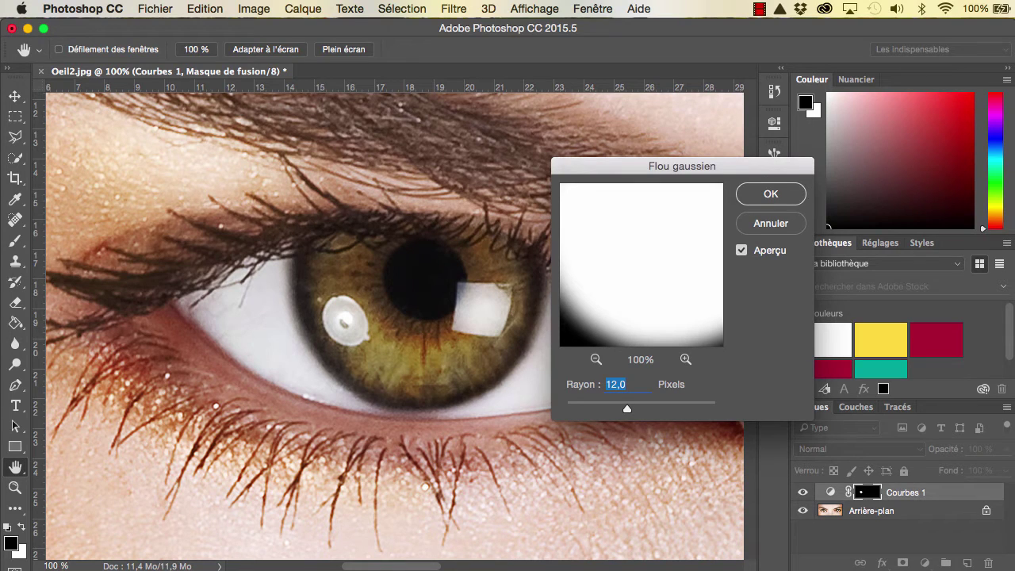
left_click_drag(627, 409, 628, 409)
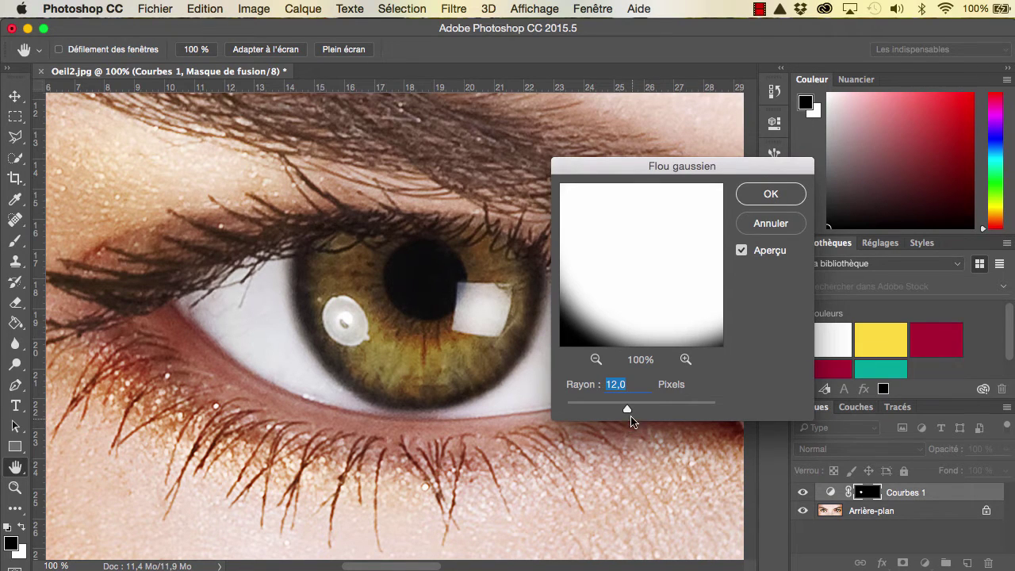
left_click(771, 194)
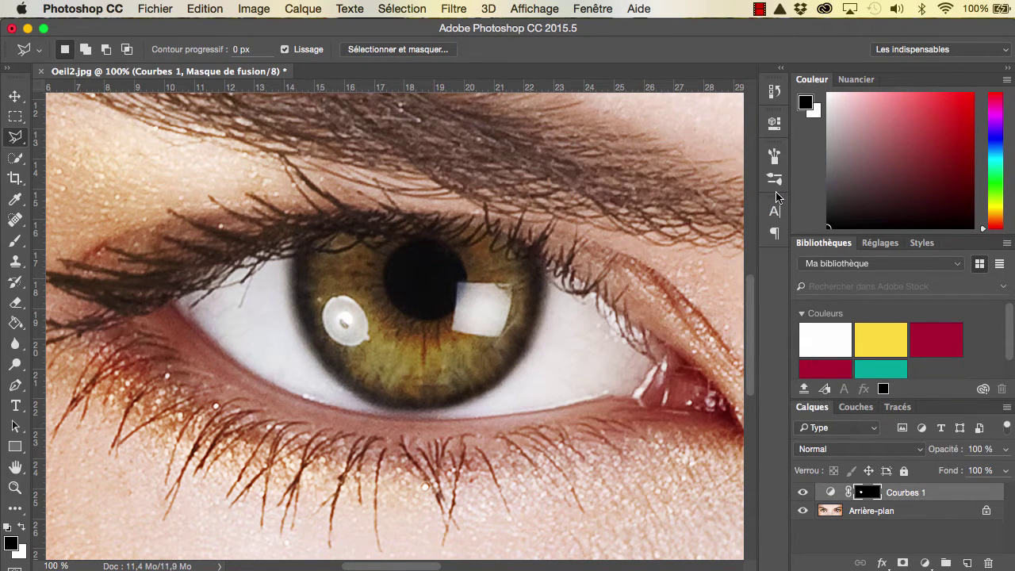
left_click(803, 493)
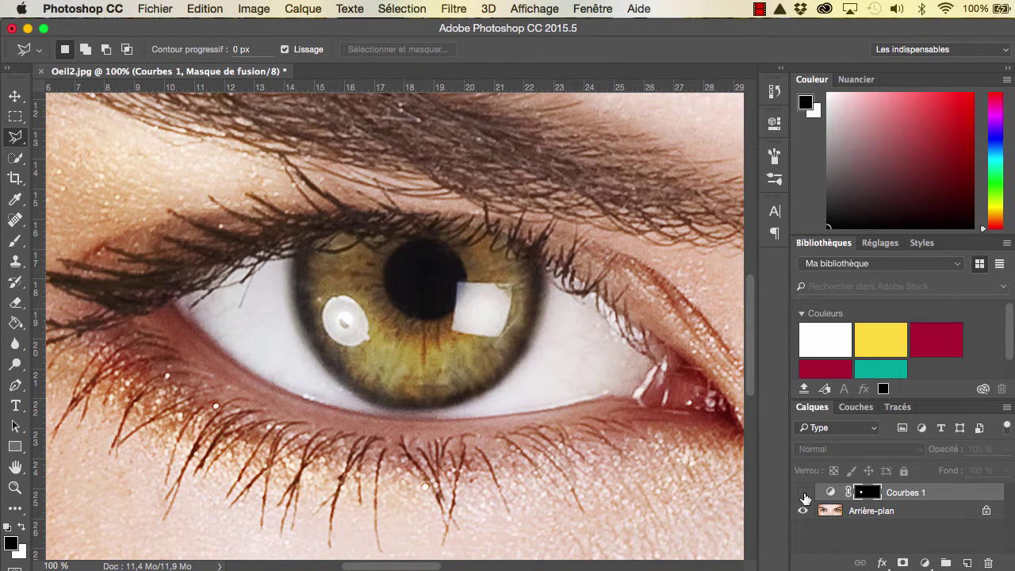
left_click(803, 493)
left_click(804, 492)
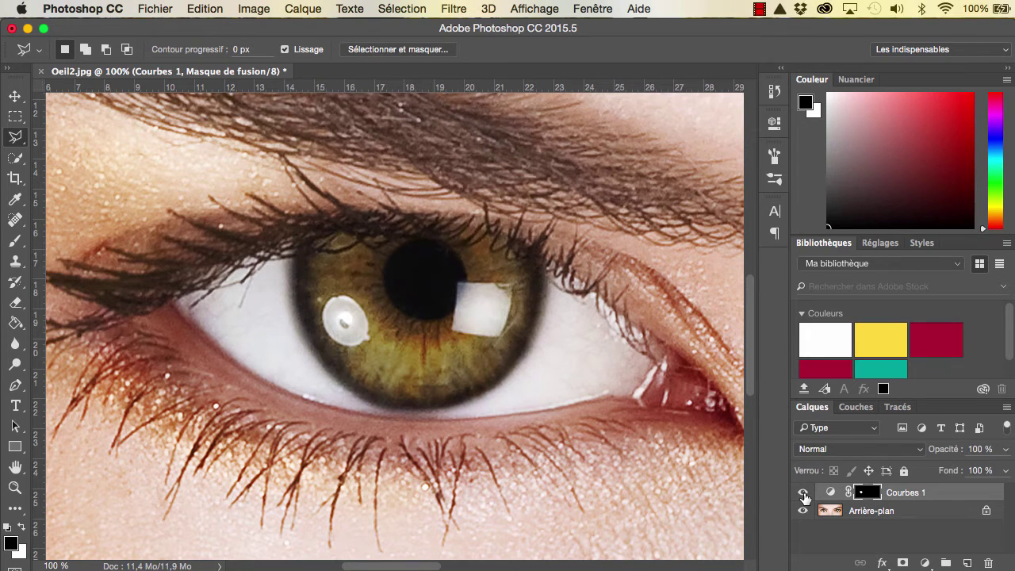
left_click(803, 493)
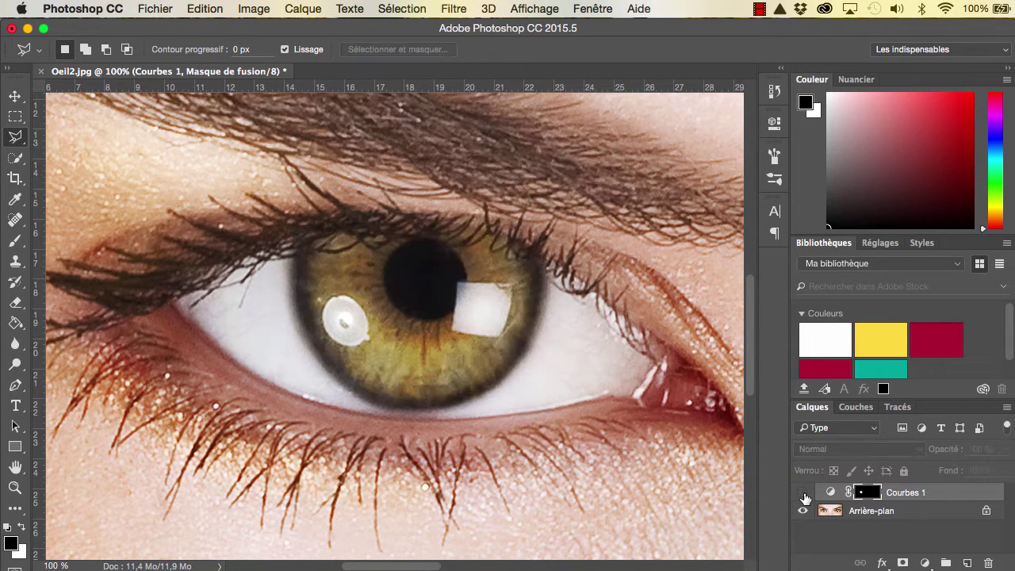
left_click(804, 492)
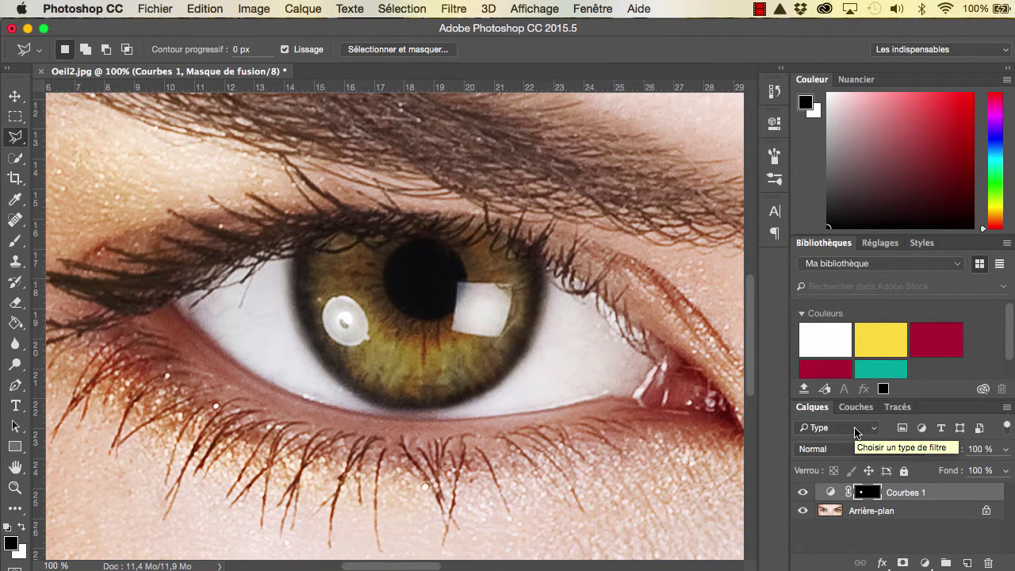
Group Courbes 1 into Groupe 1 and copy its mask onto the group
key("ctrl+g")
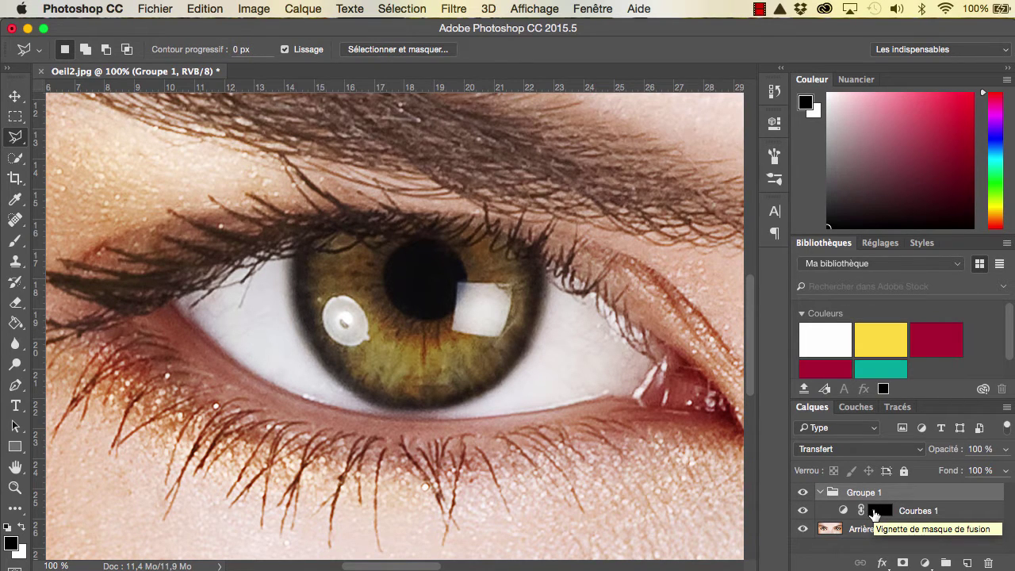
left_click(874, 514)
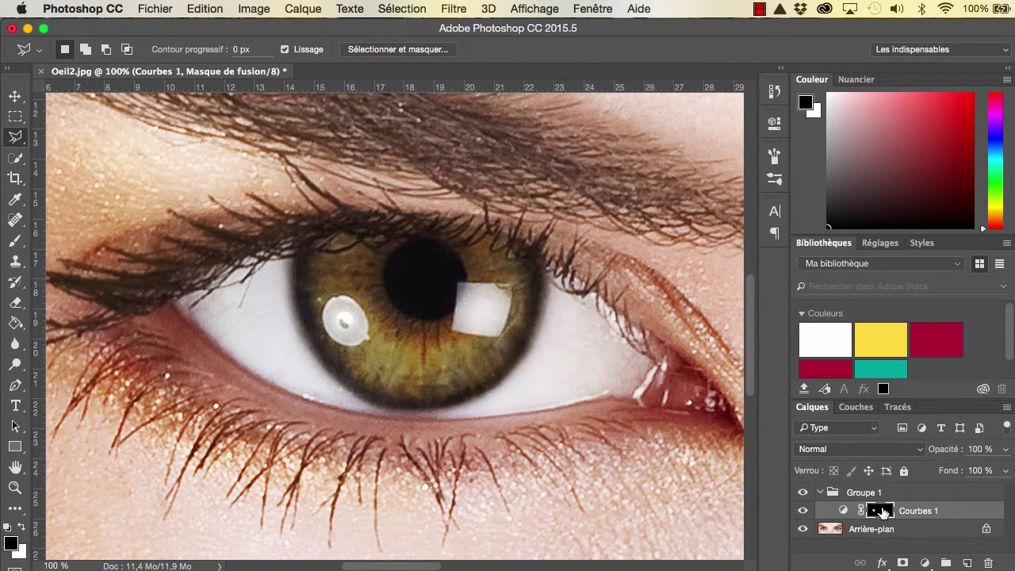
left_click_drag(882, 512, 881, 496)
Fill the Courbes 1 mask with Blanc via the Remplir dialog
key("shift+BackSpace")
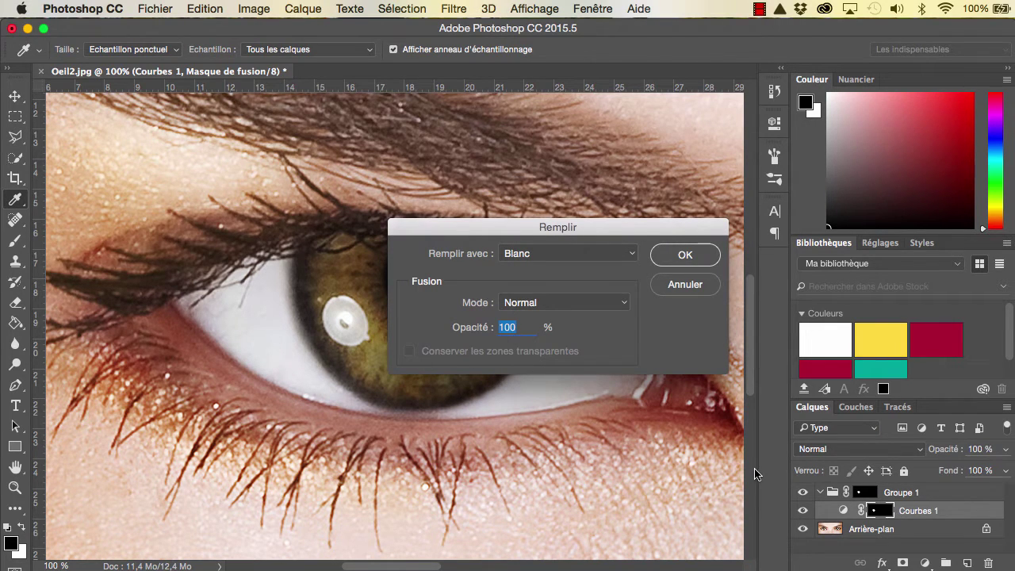
left_click(536, 255)
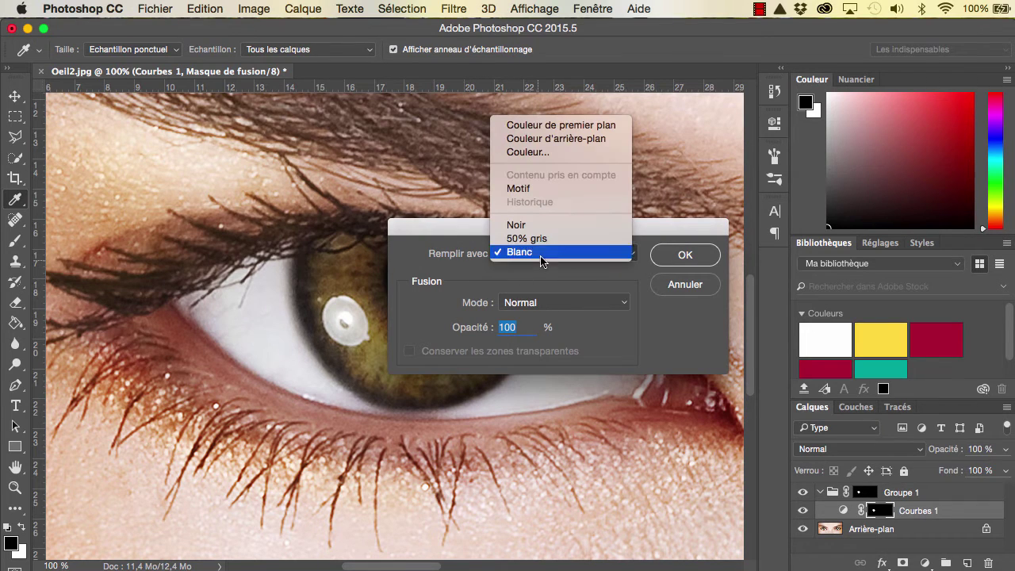
left_click(669, 258)
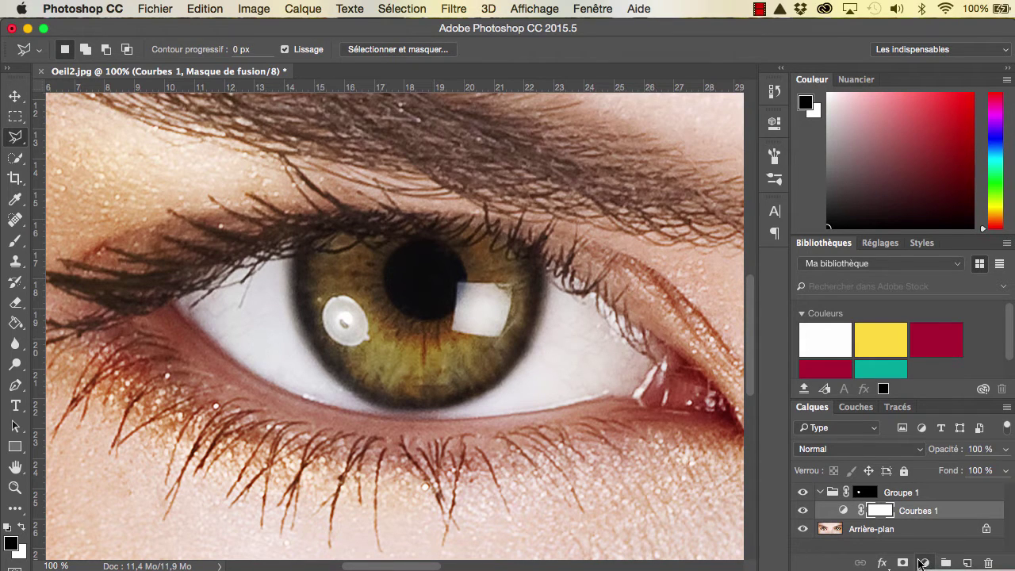
Add a Teinte/Saturation layer in Groupe 1 with Teinte -180 and Saturation -15, turning the iris blue
left_click(924, 562)
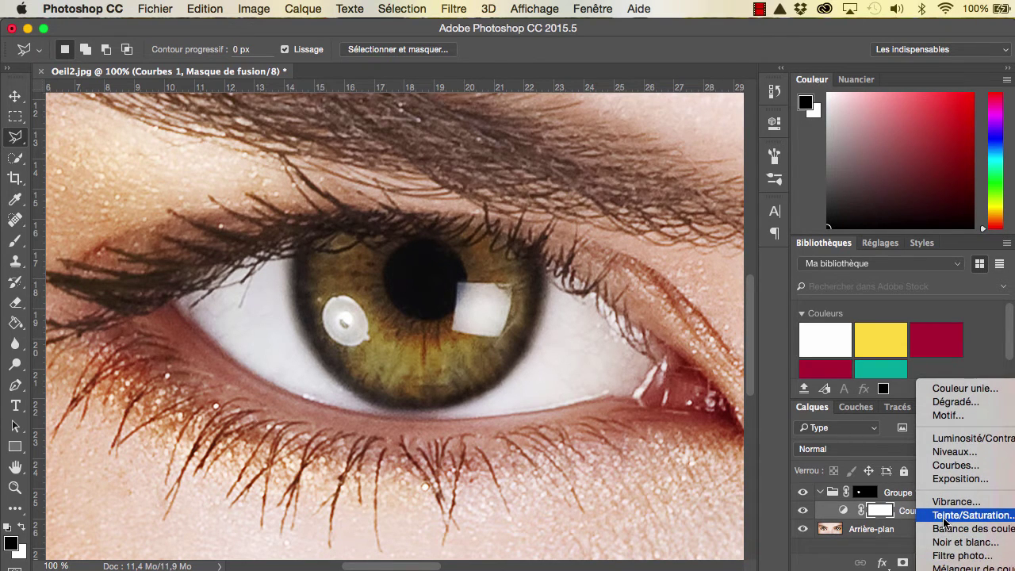
left_click(944, 517)
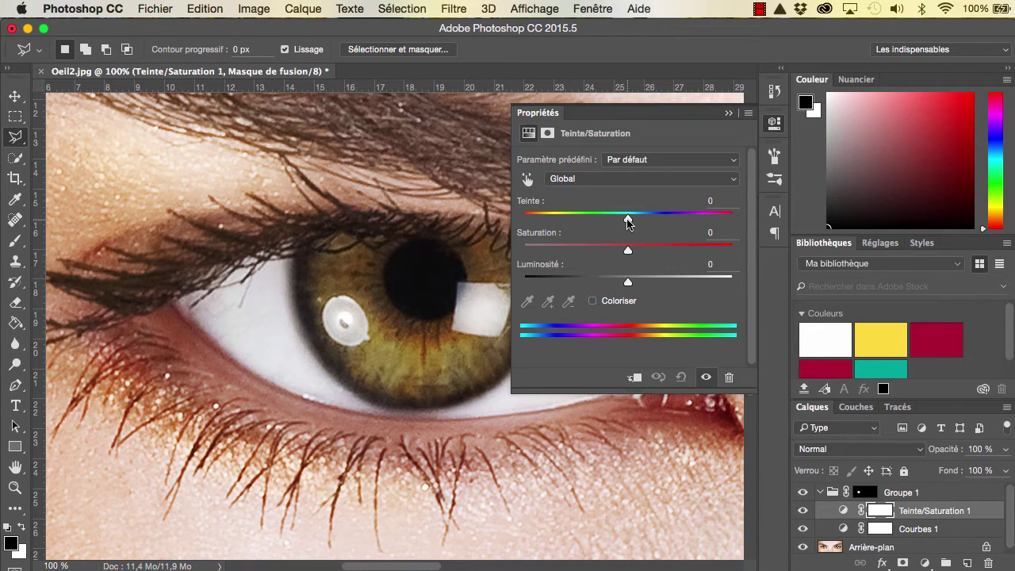
left_click_drag(627, 219, 676, 222)
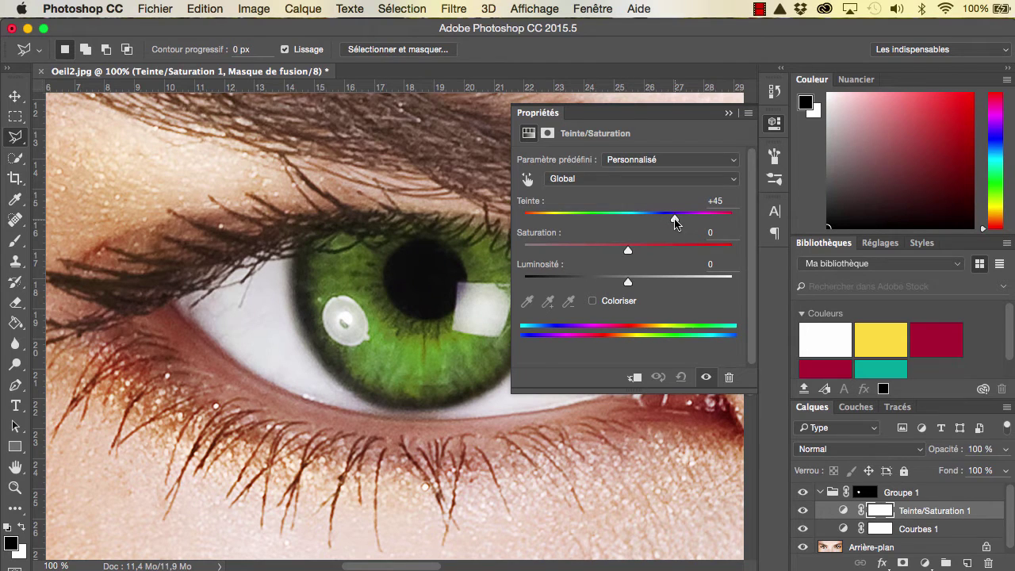
mouse_move(675, 222)
left_mouse_down()
mouse_move(731, 222)
mouse_move(520, 219)
left_mouse_up()
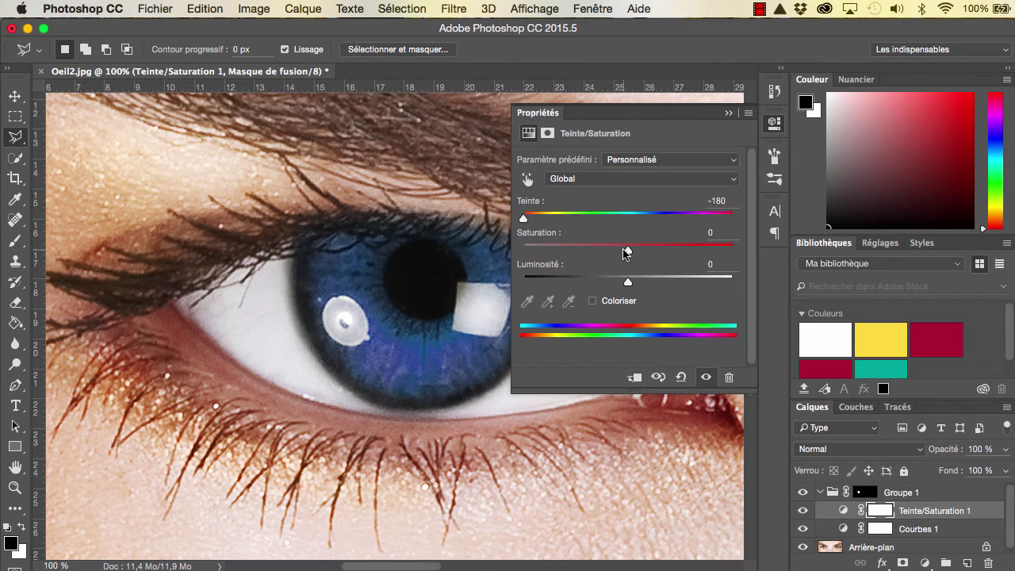
left_click_drag(627, 252, 603, 252)
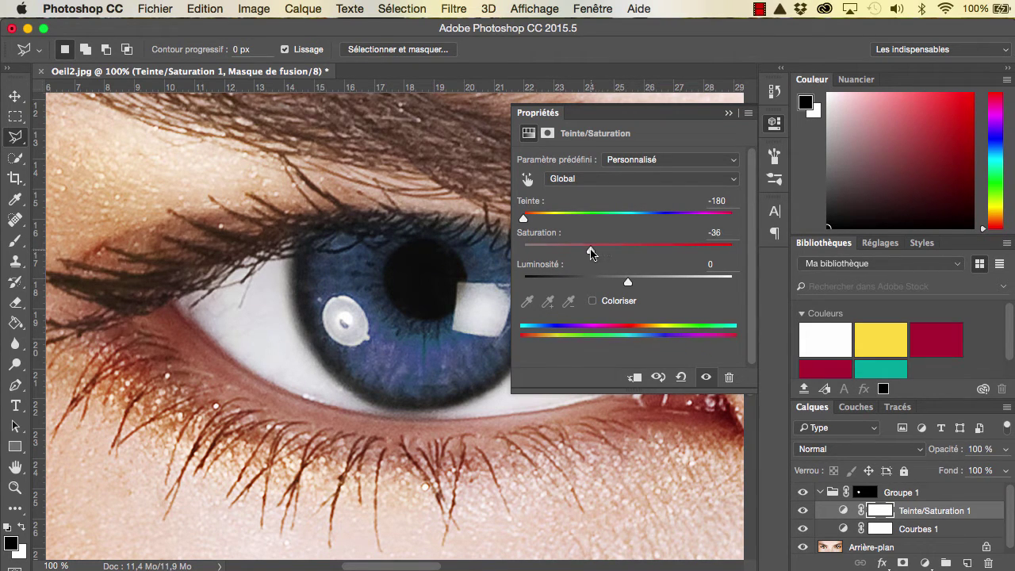
mouse_move(603, 252)
left_mouse_down()
mouse_move(519, 252)
mouse_move(723, 252)
mouse_move(612, 253)
left_mouse_up()
Close the Hue/Saturation properties and target Groupe 1's mask with the Brush tool
left_click(727, 114)
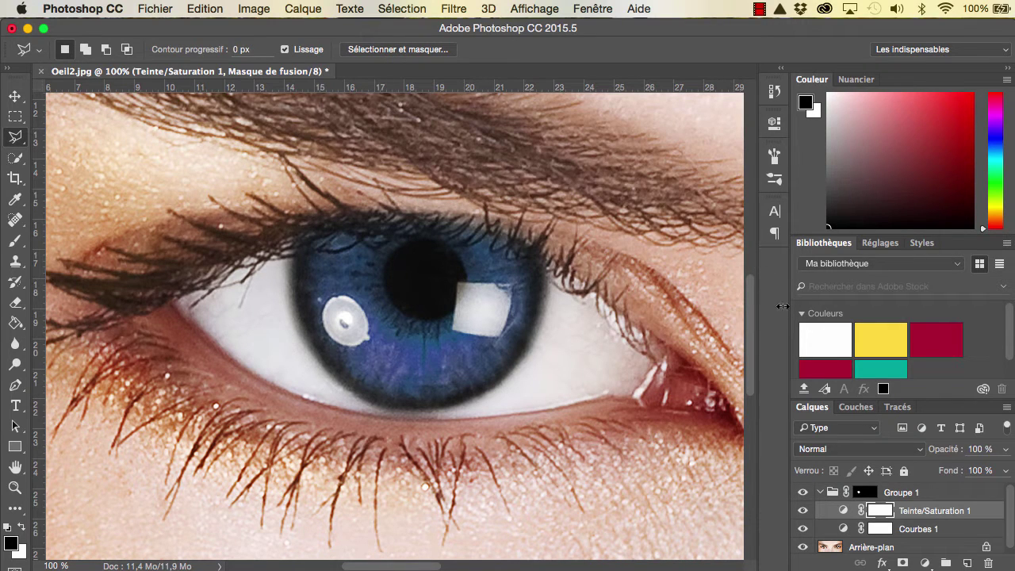
left_click(863, 493)
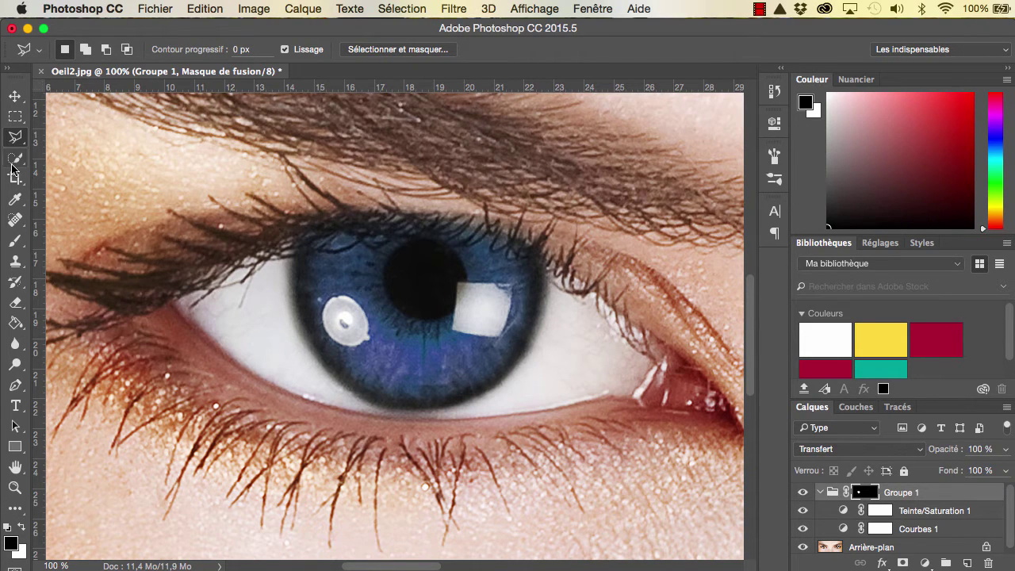
left_click(11, 248)
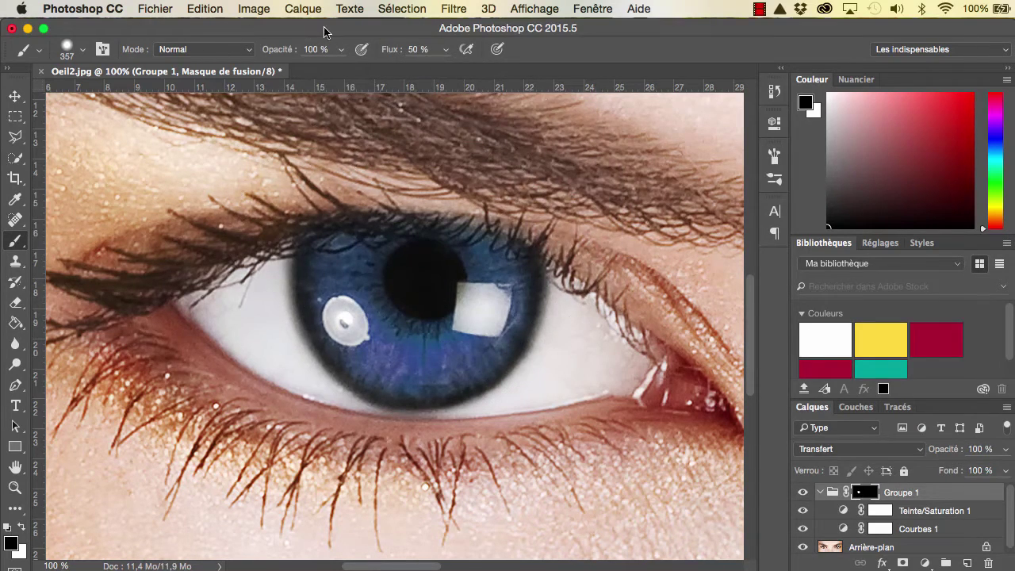
Set the brush to 50% opacity and 41 px size
left_click(314, 50)
type("0")
type("5")
key("Return")
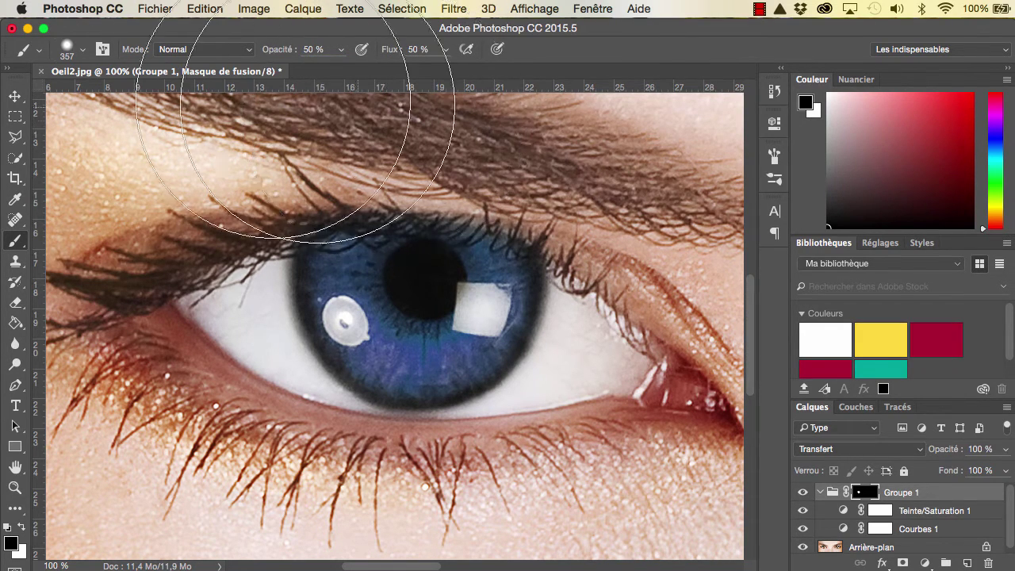
left_click(81, 50)
left_click(113, 98)
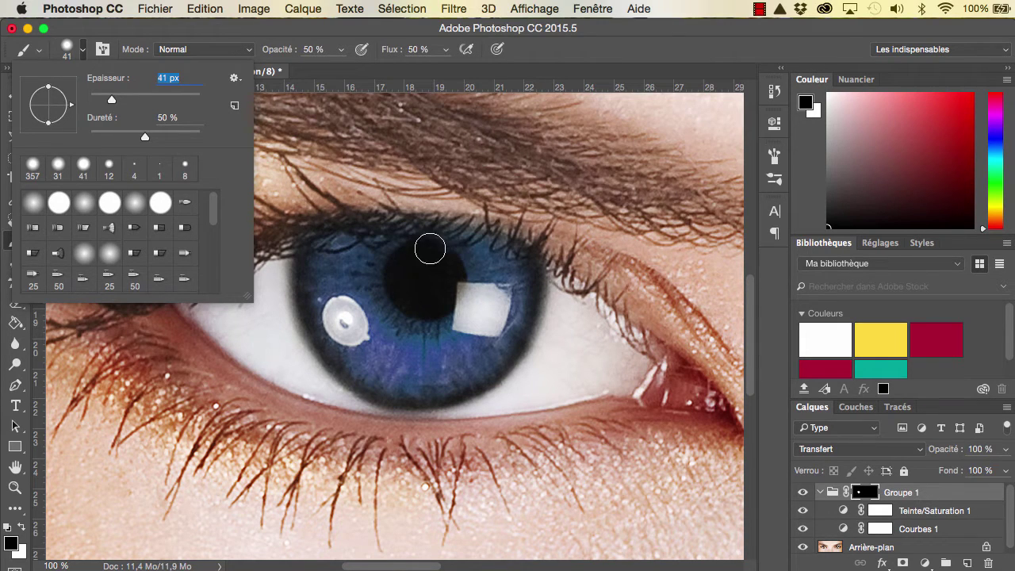
Close the brush picker and shrink the brush to 14 px
key("Return")
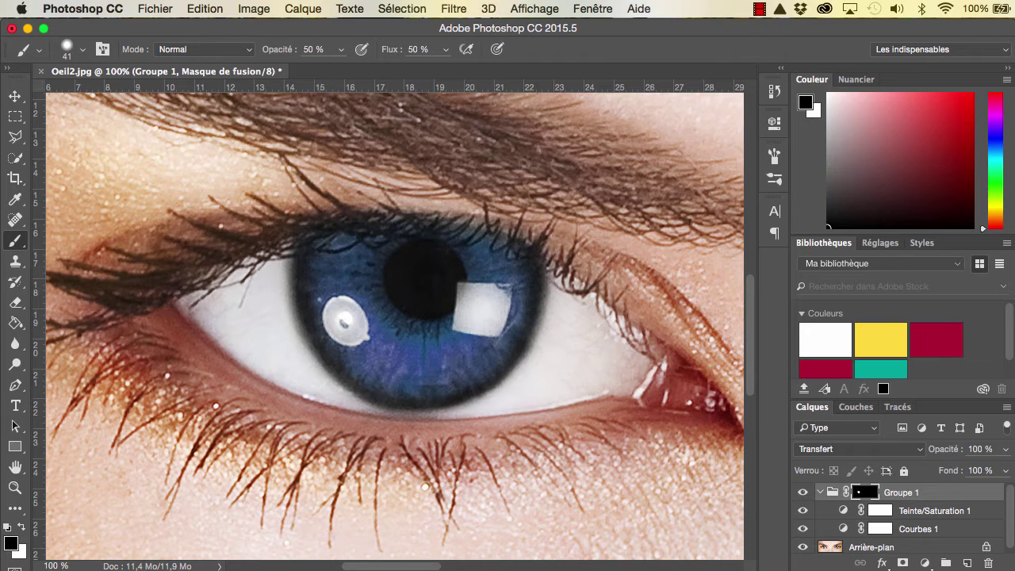
key("bracketleft")
key("bracketleft")
key("bracketleft")
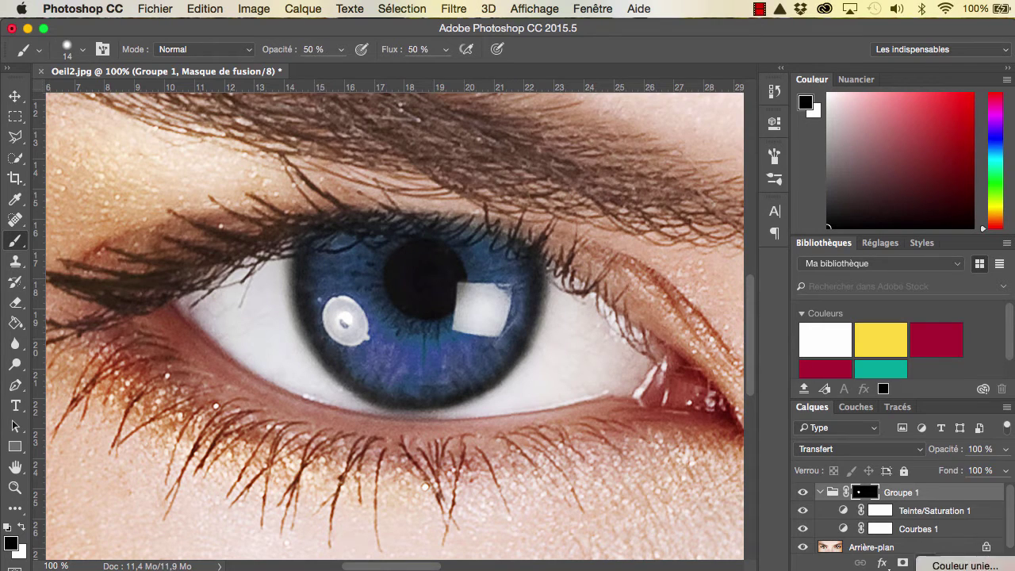
Add a Courbes 2 layer and lift its Rouge channel curve so the iris turns purple
left_click(925, 563)
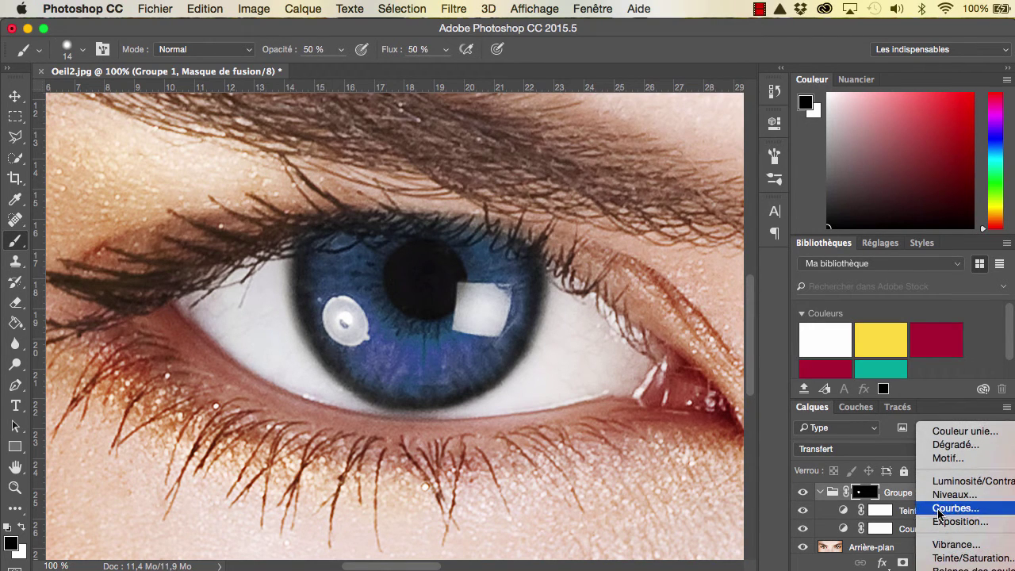
left_click(939, 511)
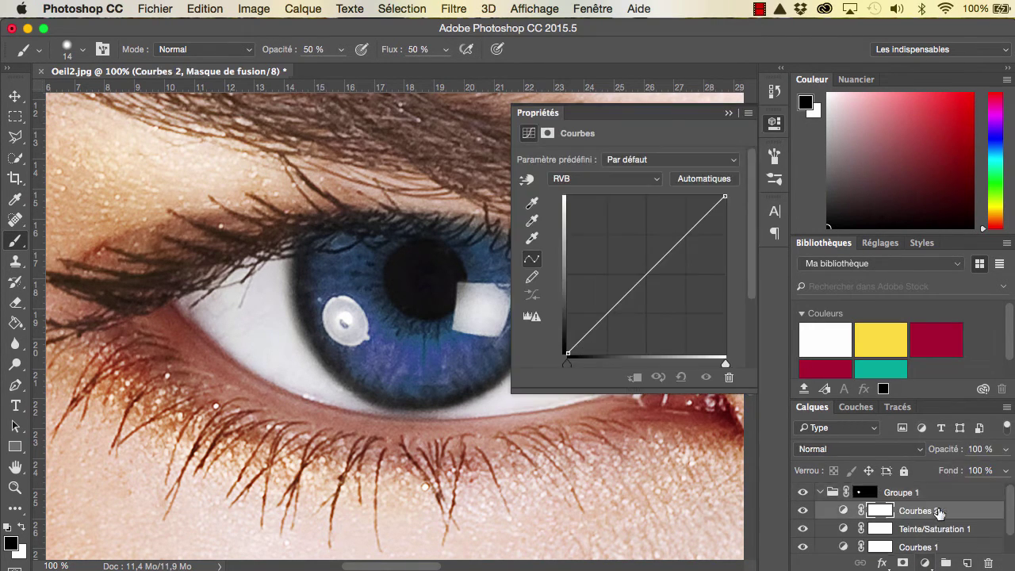
left_click(638, 182)
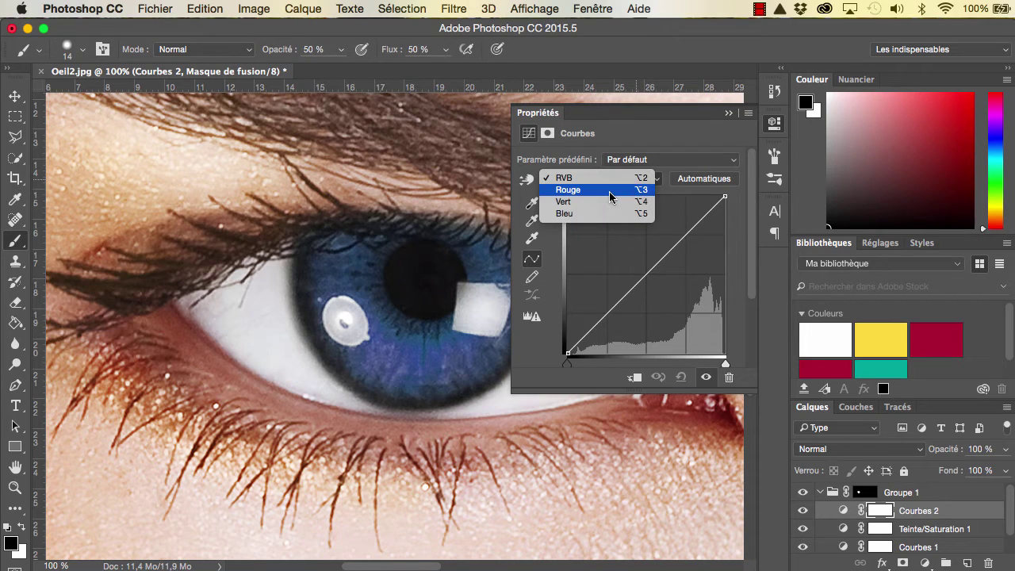
left_click(609, 190)
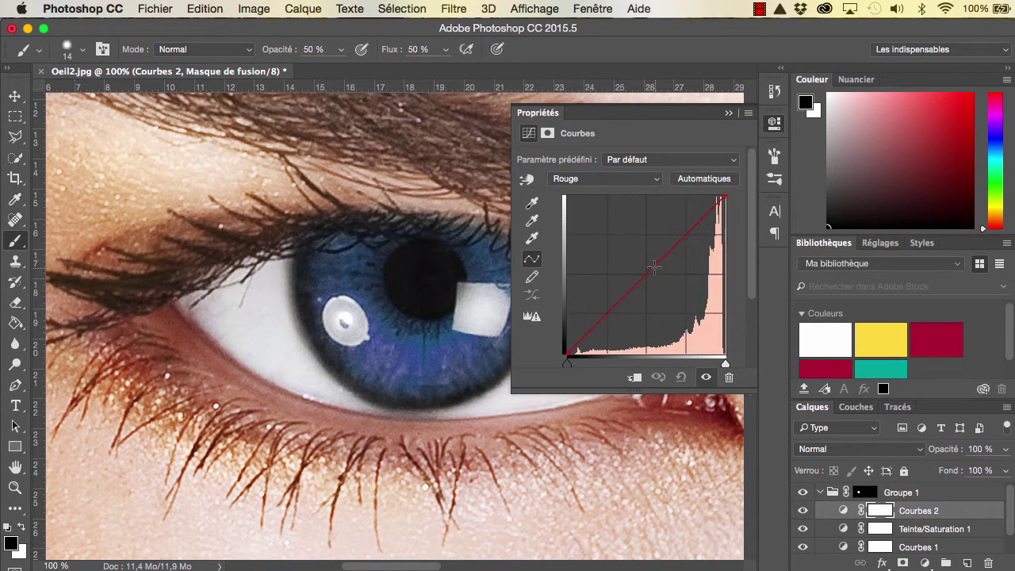
left_click_drag(647, 271, 628, 255)
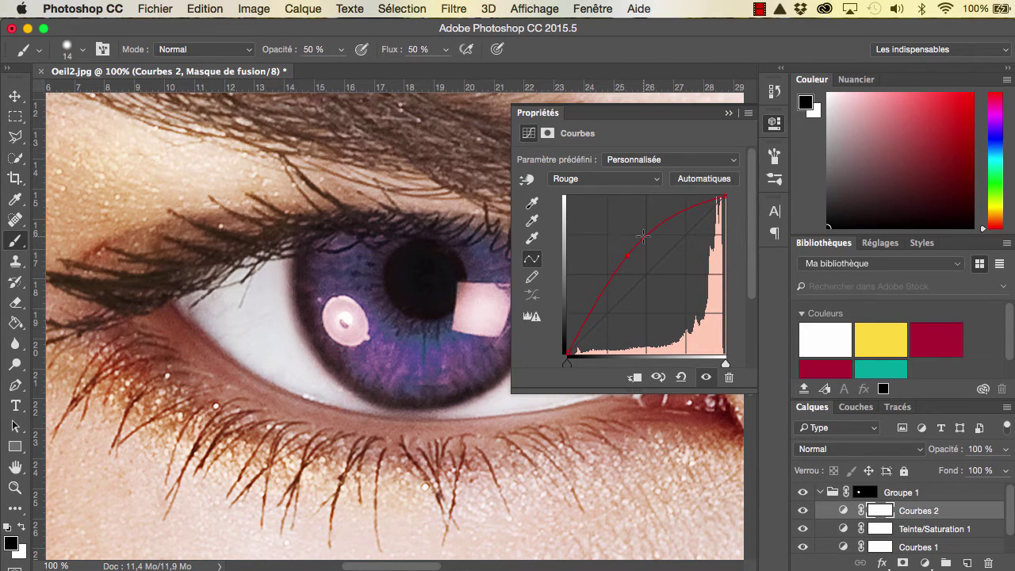
left_click_drag(627, 255, 627, 247)
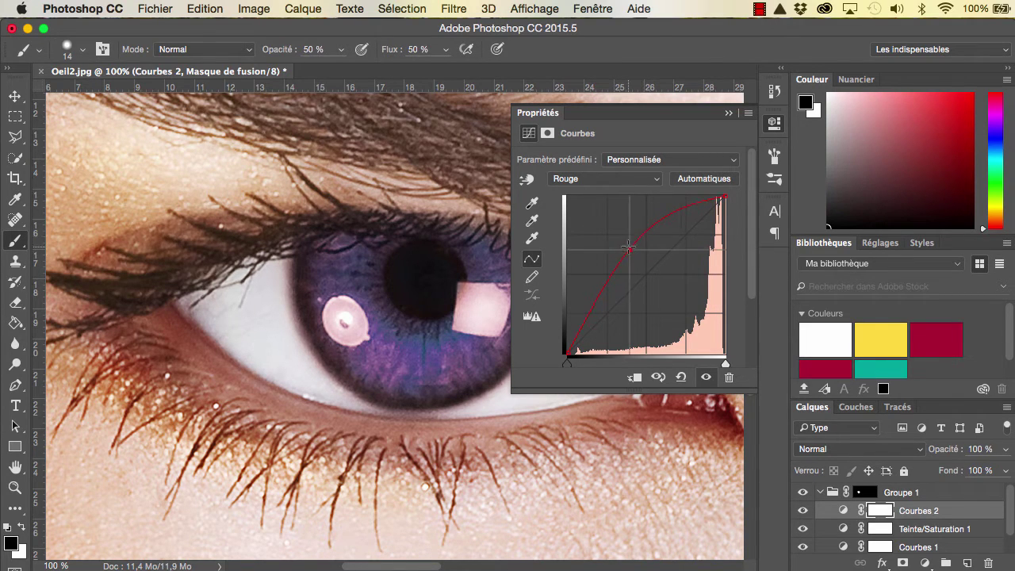
left_click(627, 179)
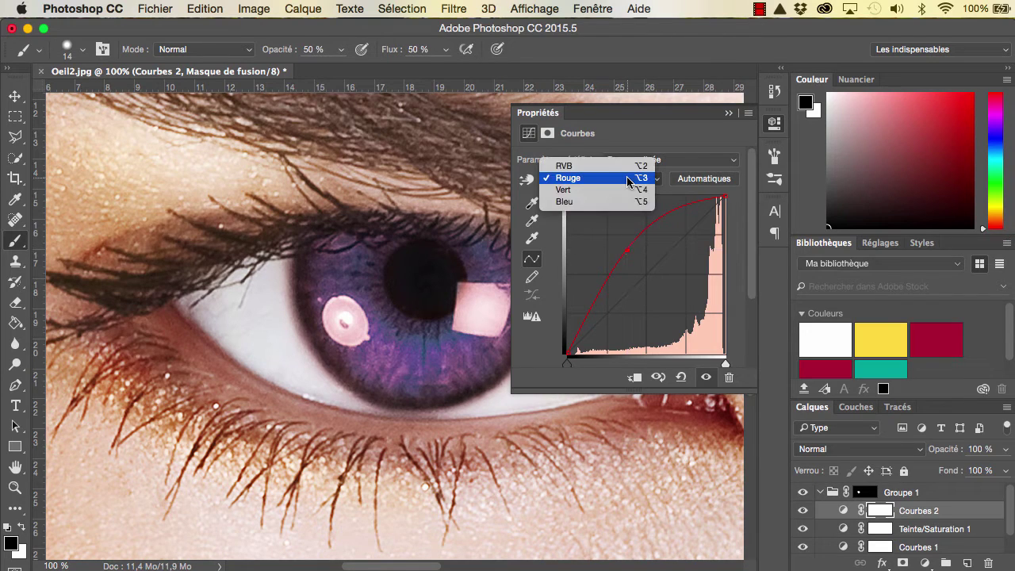
Bend the Vert channel curve of Courbes 2 upward
left_click(625, 189)
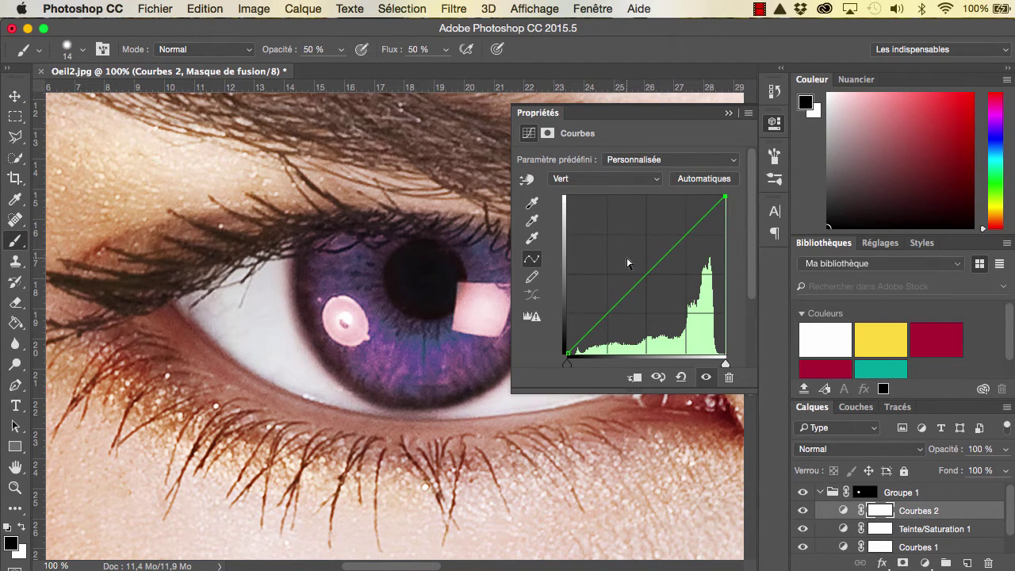
left_click(643, 275)
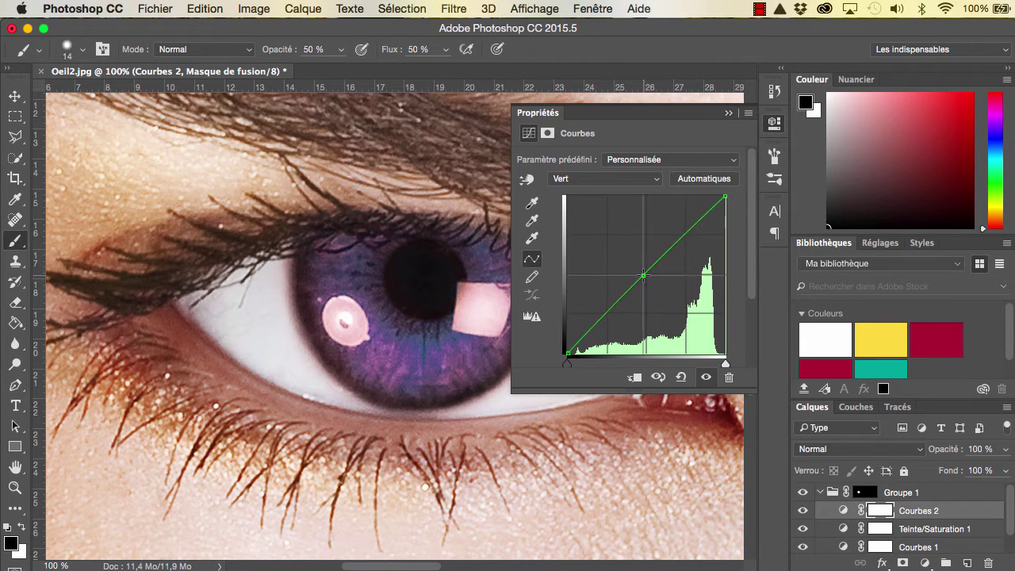
left_click_drag(644, 275, 630, 265)
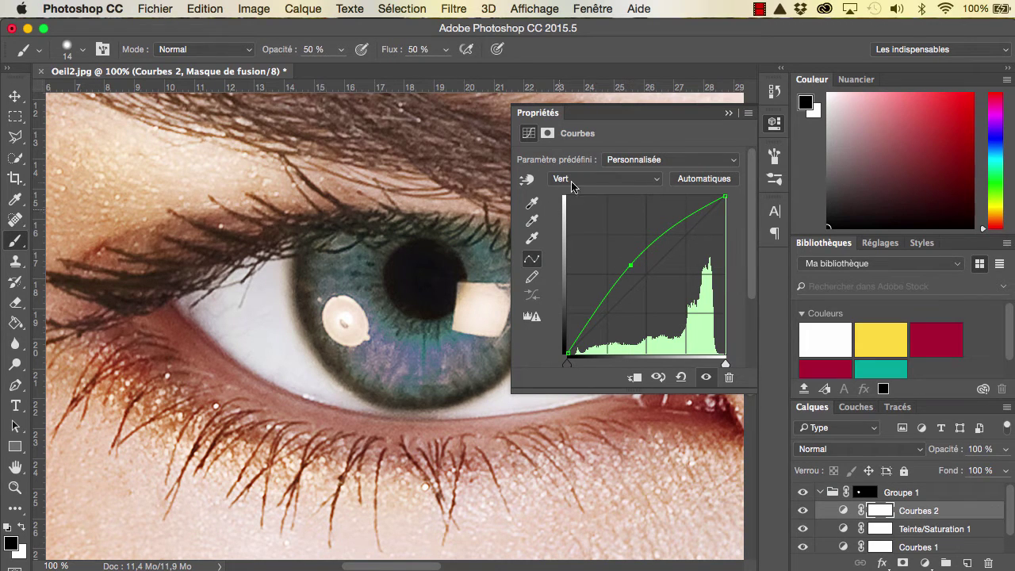
Pull the Bleu channel curve down so the iris turns green
left_click(629, 181)
left_click(598, 191)
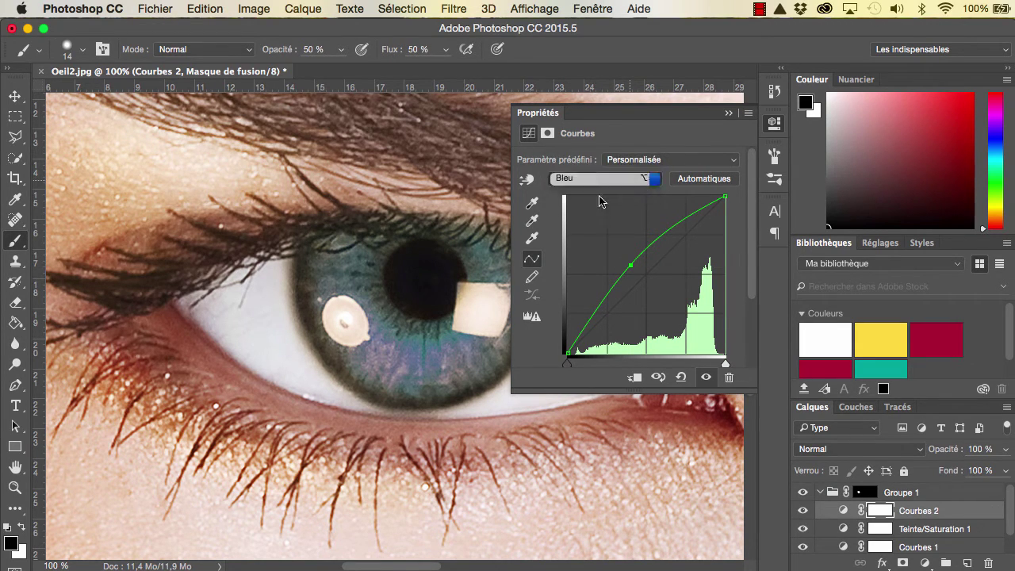
left_click_drag(641, 278, 685, 303)
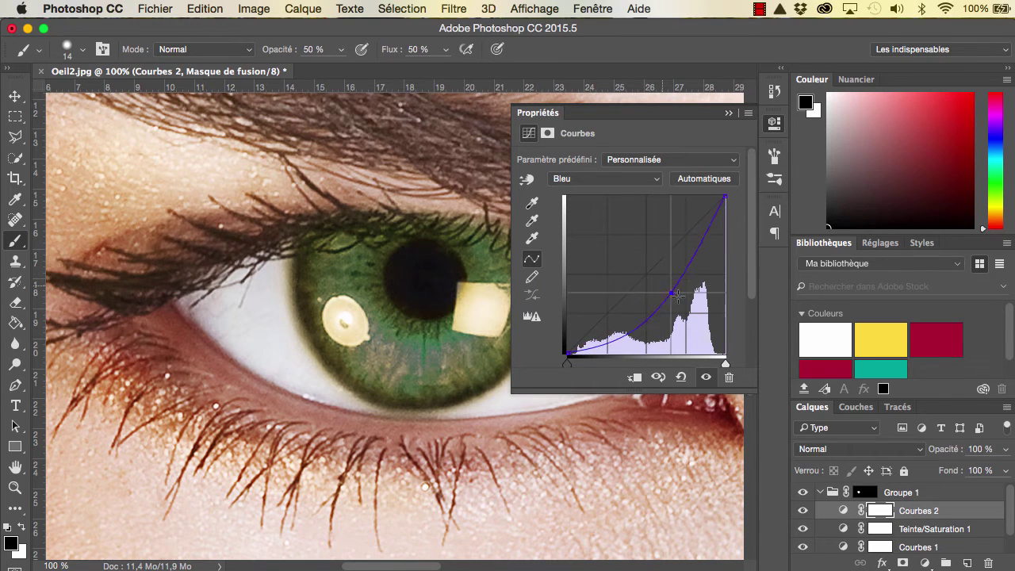
left_click_drag(685, 302, 660, 292)
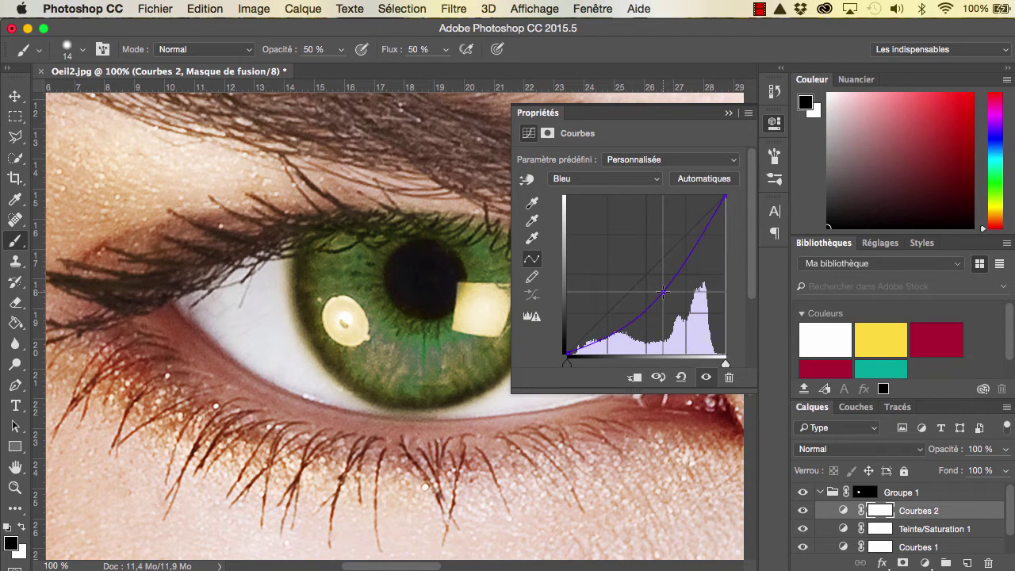
left_click(621, 180)
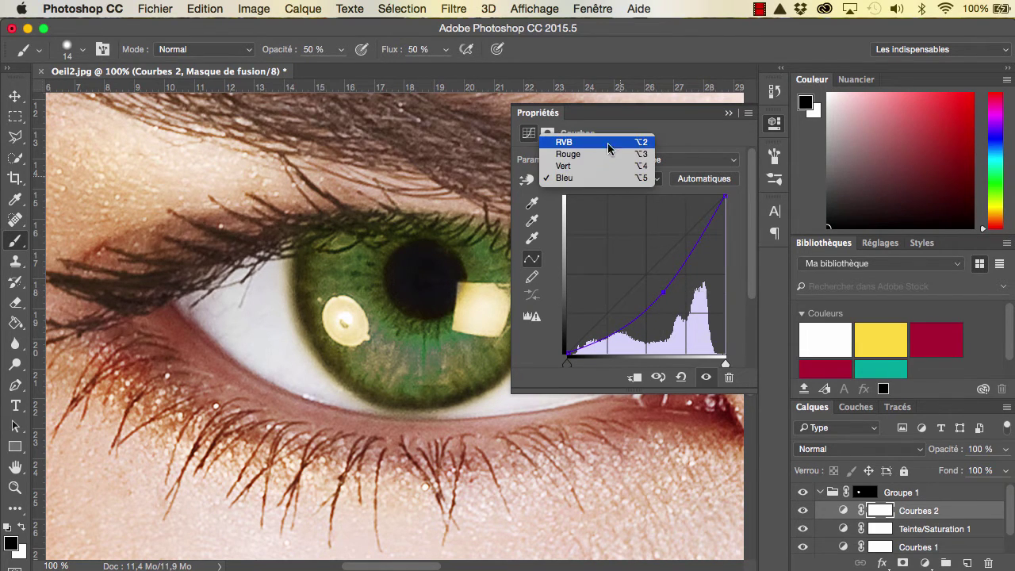
Raise the composite RVB curve of Courbes 2 to brighten the iris
left_click(609, 145)
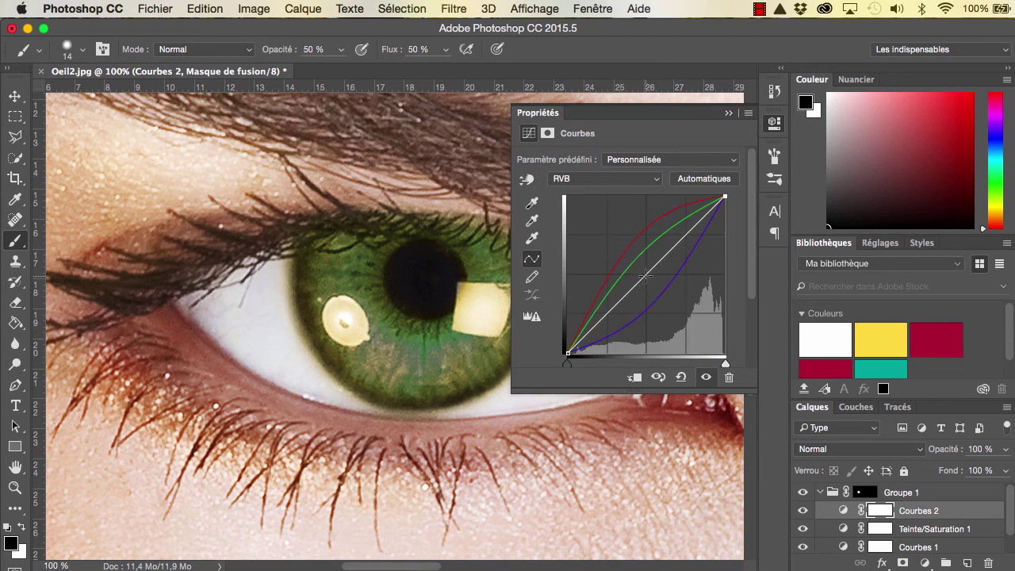
left_click(645, 275)
mouse_move(646, 275)
left_mouse_down()
mouse_move(619, 247)
mouse_move(639, 265)
mouse_move(630, 261)
left_mouse_up()
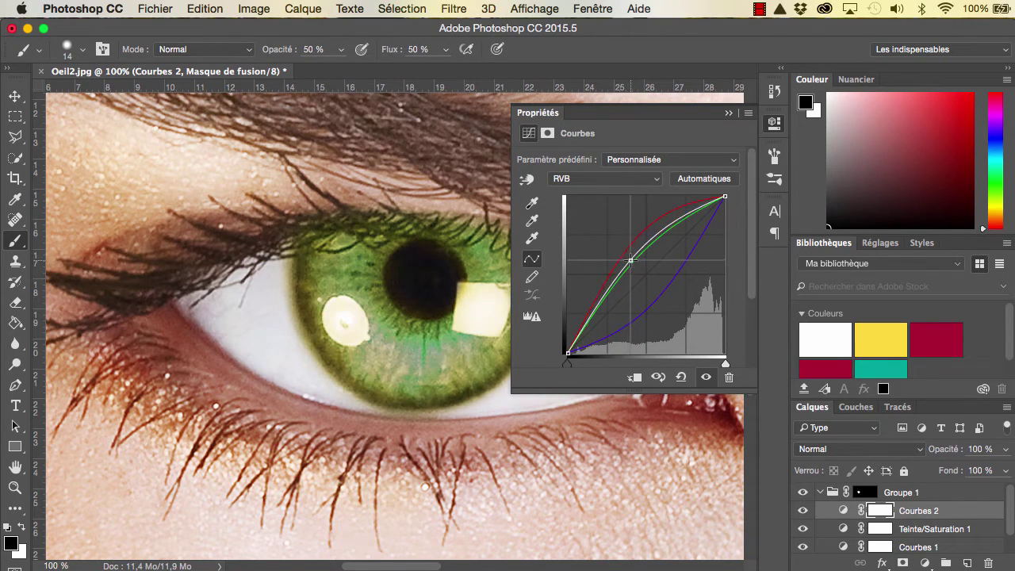
Push the Rouge channel point higher for a yellow-green iris, then return to RVB
left_click(655, 179)
left_click(611, 192)
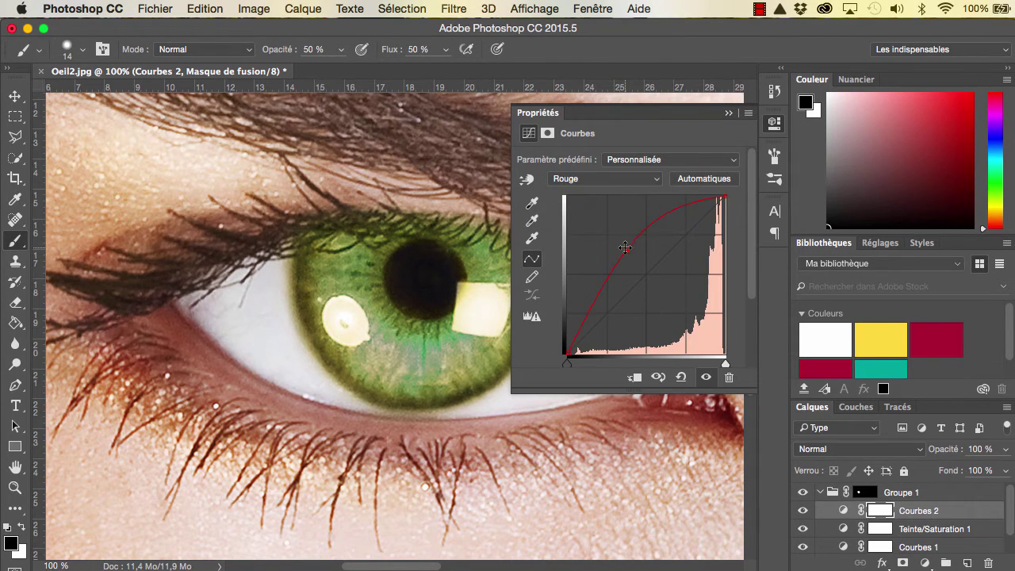
left_click_drag(625, 247, 619, 239)
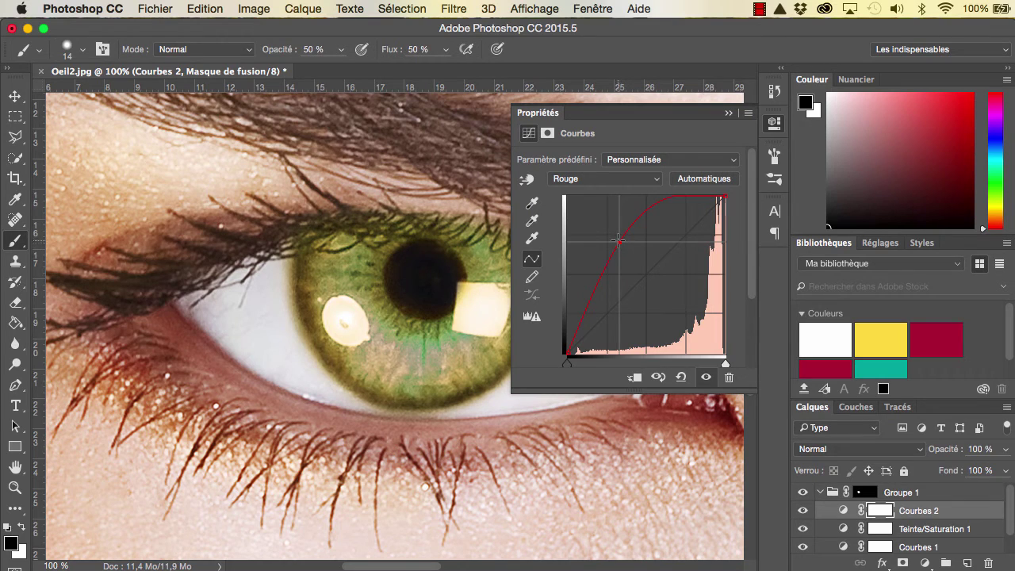
left_click(634, 174)
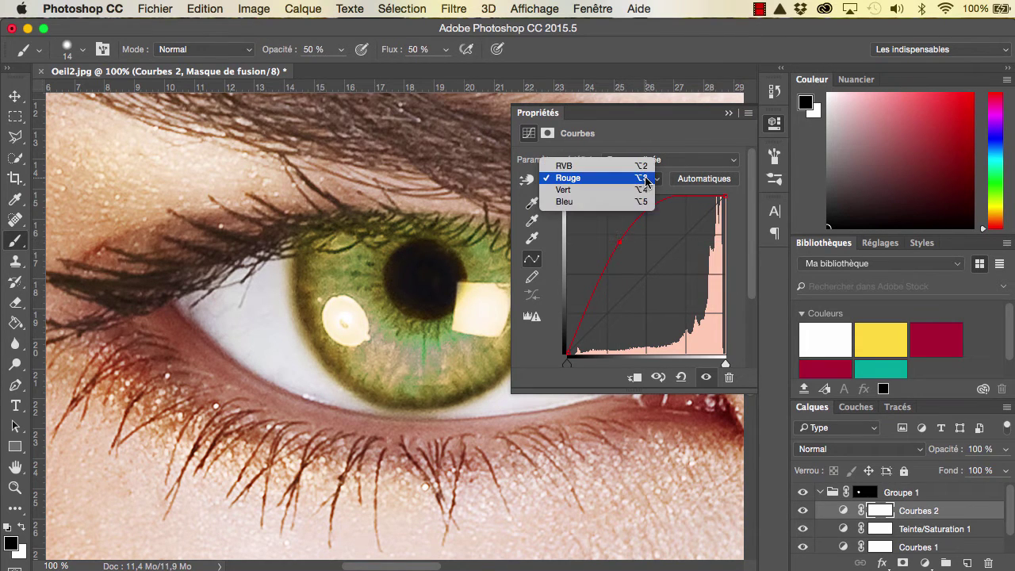
left_click(617, 167)
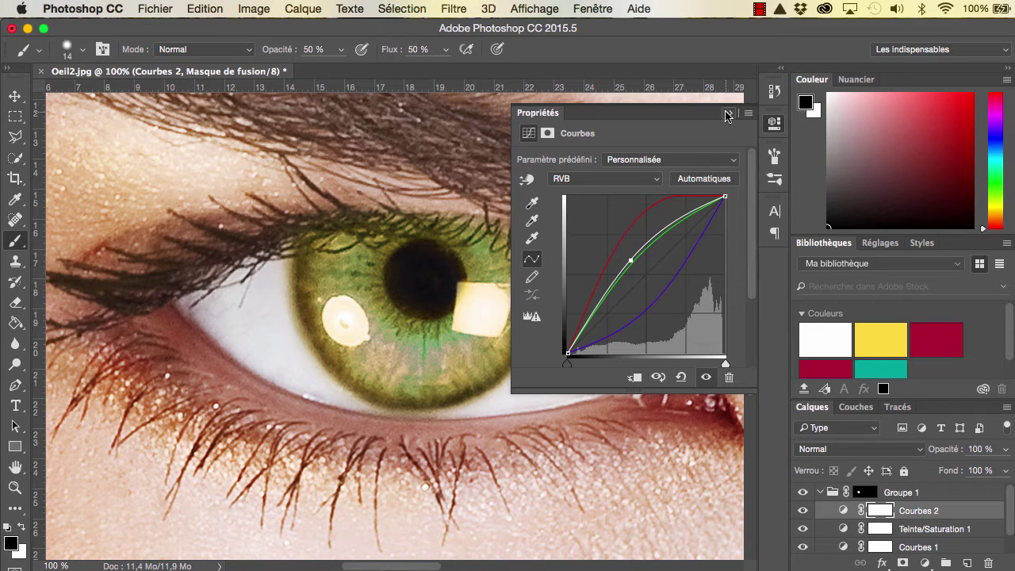
Close the curves panel, invert Courbes 2's mask to black, and make white the foreground colour
left_click(727, 114)
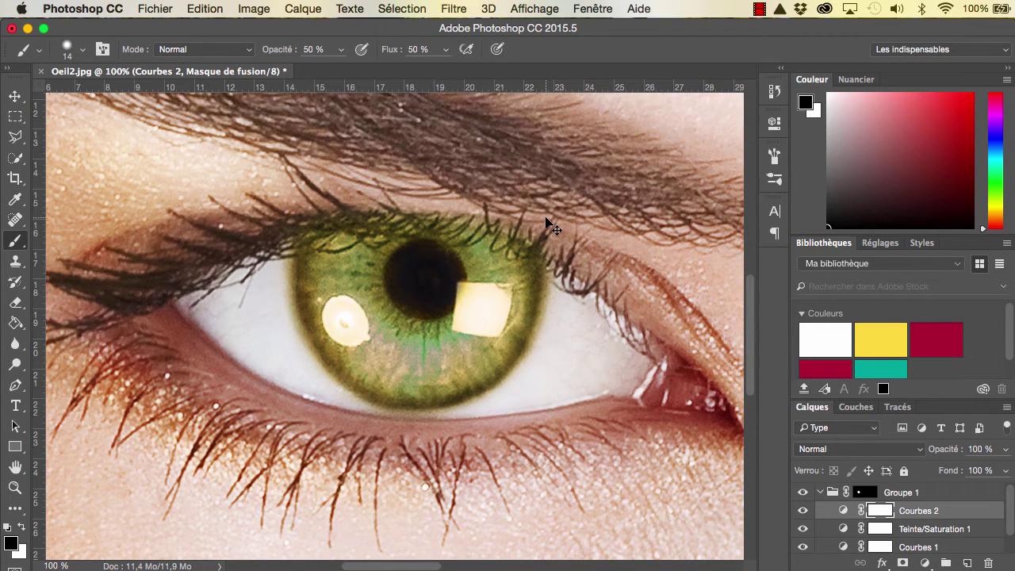
key("super+i")
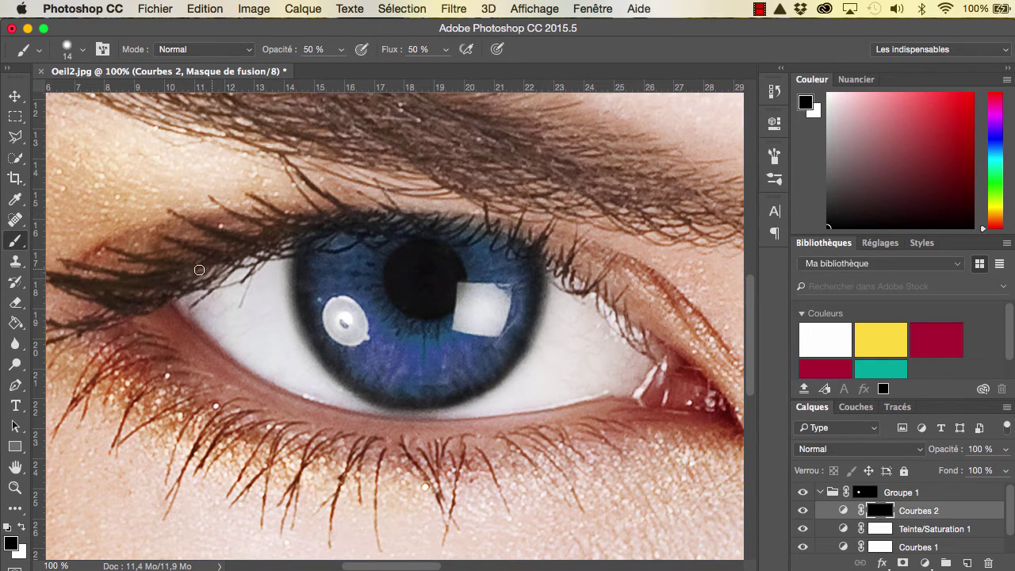
left_click(22, 527)
type("200")
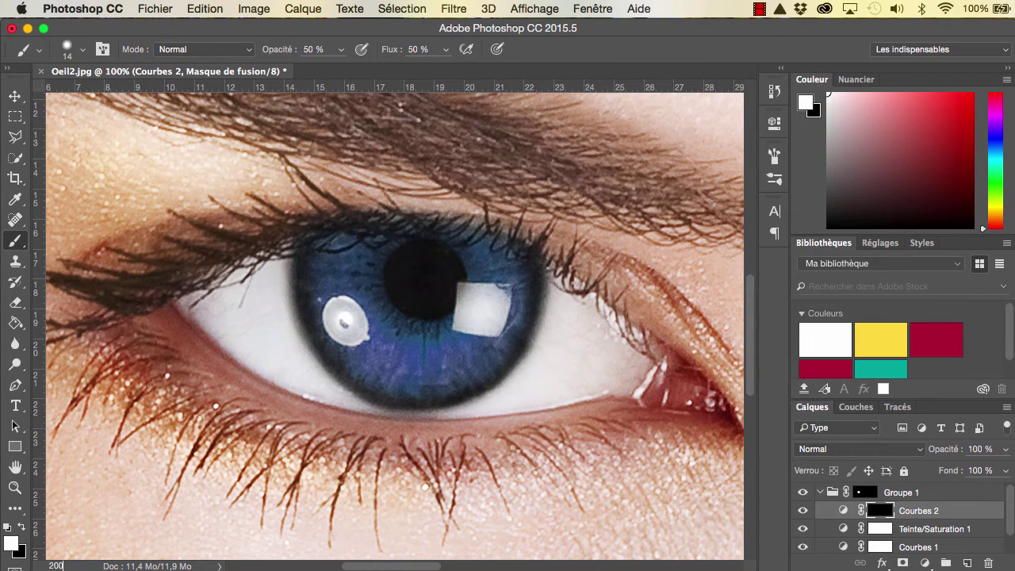
Zoom to 250% and paint the yellow-green ring along the pupil's upper-left and upper-right edges
key("Return")
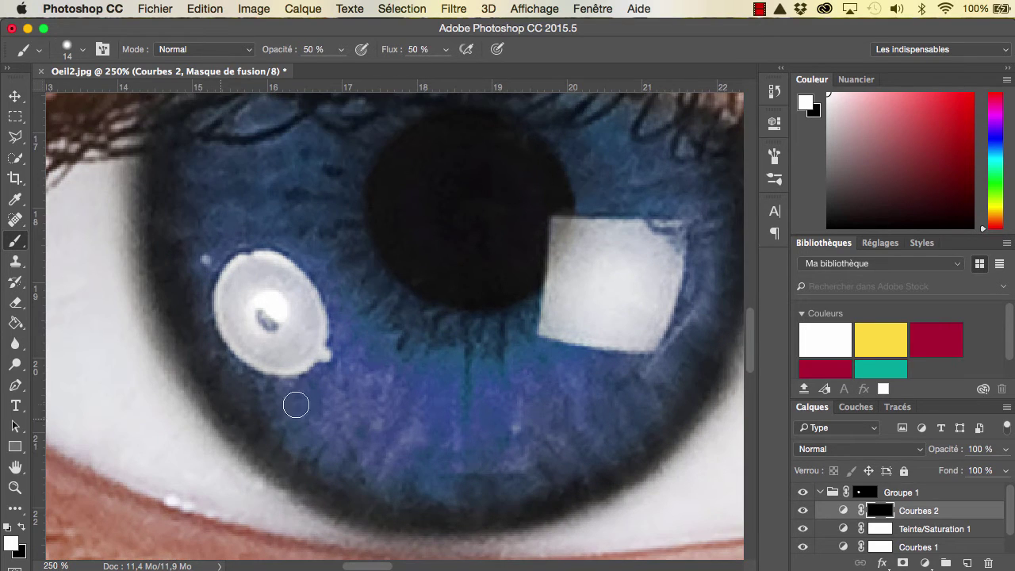
key("Return")
scroll(394, 394, "up", 3)
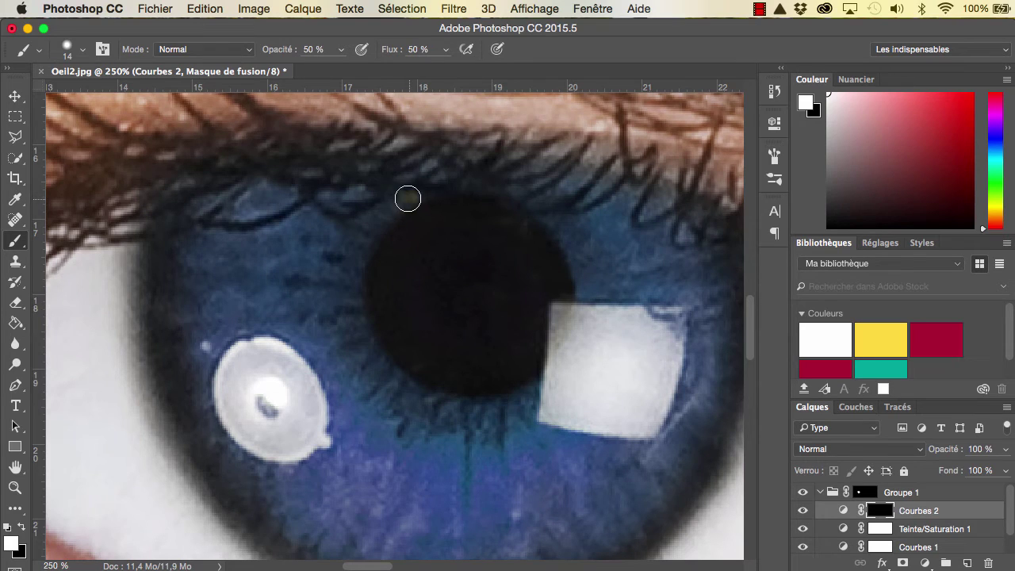
mouse_move(408, 202)
left_mouse_down()
mouse_move(370, 206)
mouse_move(340, 302)
mouse_move(372, 356)
mouse_move(373, 386)
mouse_move(437, 424)
mouse_move(471, 421)
left_mouse_up()
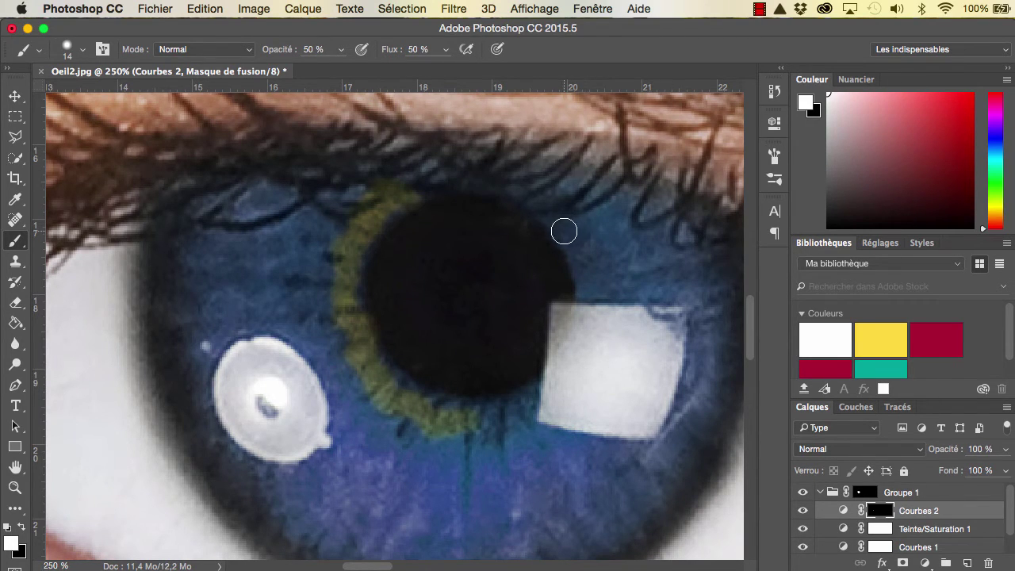
mouse_move(564, 231)
left_mouse_down()
mouse_move(582, 236)
mouse_move(606, 316)
mouse_move(584, 297)
left_mouse_up()
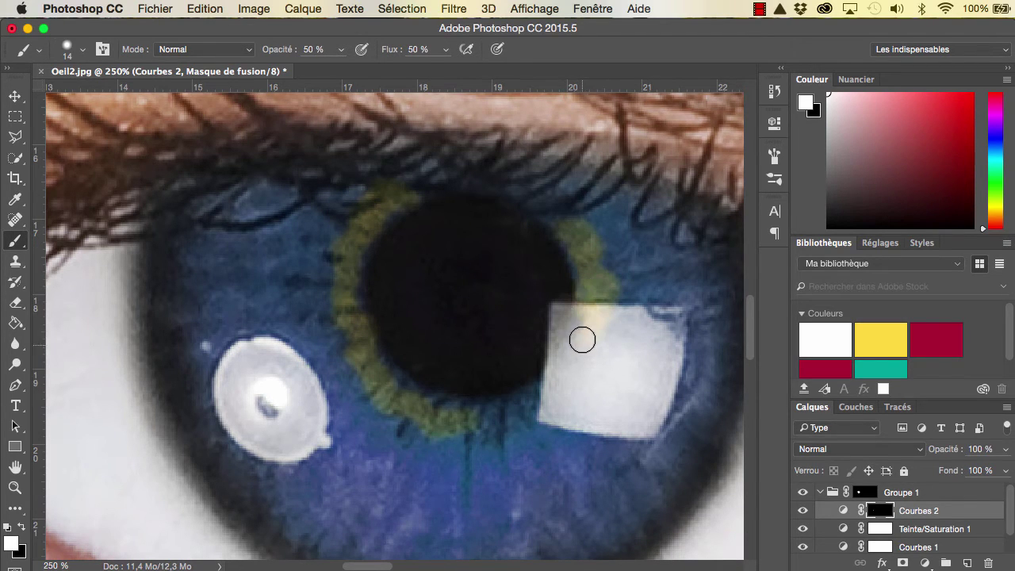
mouse_move(582, 339)
left_mouse_down()
mouse_move(522, 404)
mouse_move(459, 410)
mouse_move(389, 381)
mouse_move(374, 354)
mouse_move(420, 394)
mouse_move(515, 404)
mouse_move(352, 320)
mouse_move(369, 229)
mouse_move(389, 208)
mouse_move(367, 243)
mouse_move(408, 192)
mouse_move(455, 177)
mouse_move(541, 201)
mouse_move(564, 224)
mouse_move(480, 186)
mouse_move(420, 183)
mouse_move(528, 197)
mouse_move(578, 245)
mouse_move(587, 291)
mouse_move(608, 261)
mouse_move(579, 218)
mouse_move(519, 175)
mouse_move(414, 168)
mouse_move(374, 183)
mouse_move(344, 229)
mouse_move(354, 204)
mouse_move(325, 261)
mouse_move(326, 245)
mouse_move(337, 325)
mouse_move(353, 357)
mouse_move(393, 391)
mouse_move(426, 395)
mouse_move(464, 420)
mouse_move(522, 418)
mouse_move(576, 371)
mouse_move(607, 320)
mouse_move(575, 371)
left_mouse_up()
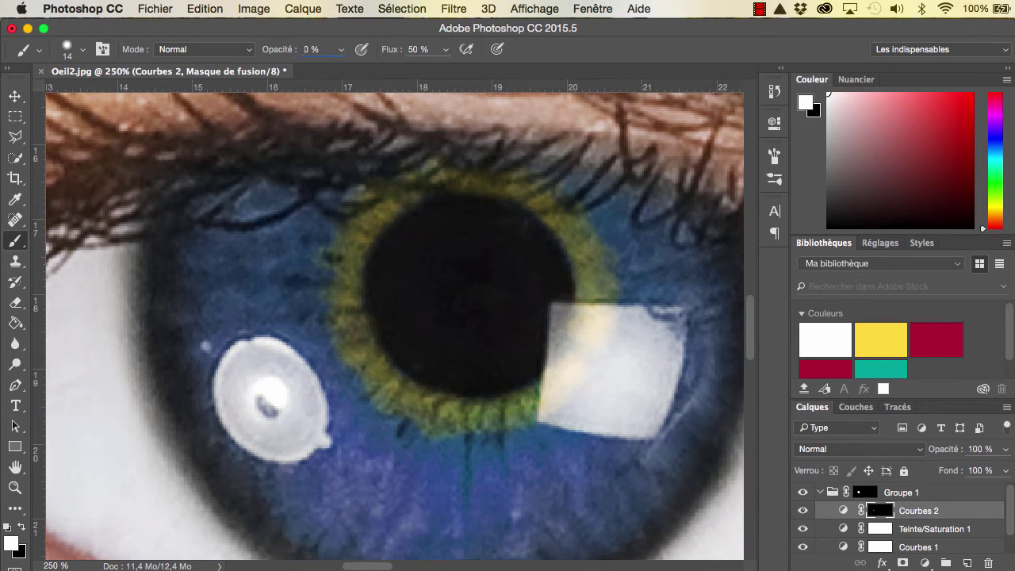
Blend more ring tint into the upper-left, upper-right, lower-left and left iris edges
mouse_move(329, 192)
left_mouse_down()
mouse_move(317, 329)
mouse_move(394, 429)
mouse_move(351, 389)
mouse_move(435, 441)
mouse_move(528, 425)
mouse_move(439, 437)
mouse_move(507, 434)
left_mouse_up()
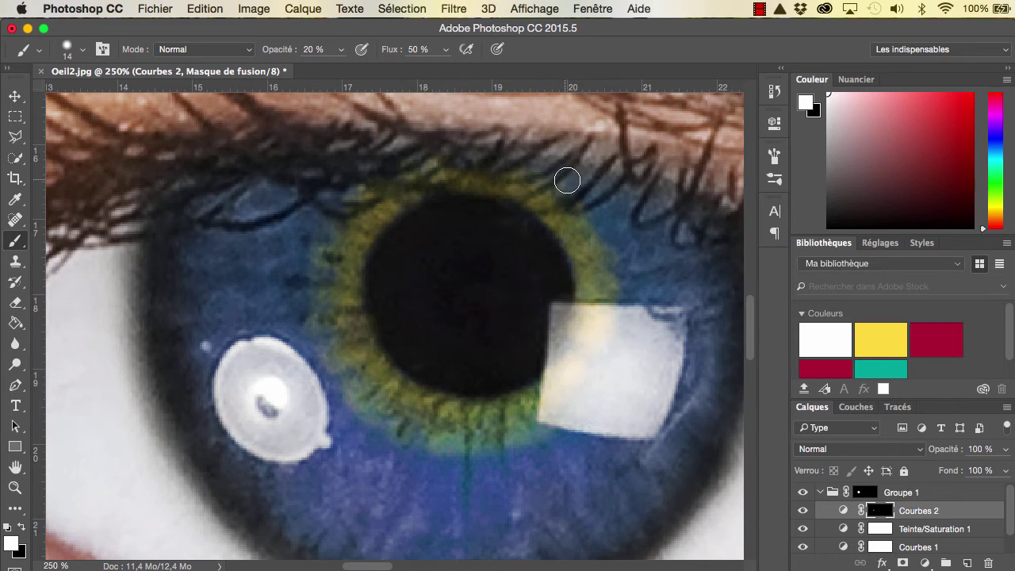
mouse_move(567, 181)
left_mouse_down()
mouse_move(598, 208)
mouse_move(631, 288)
left_mouse_up()
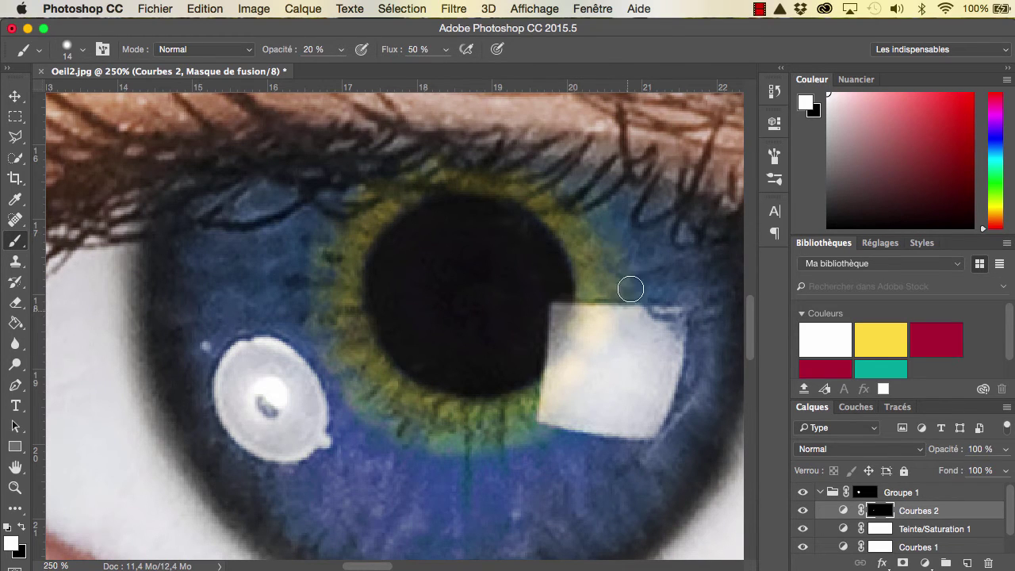
mouse_move(569, 190)
left_mouse_down()
mouse_move(595, 222)
mouse_move(616, 296)
left_mouse_up()
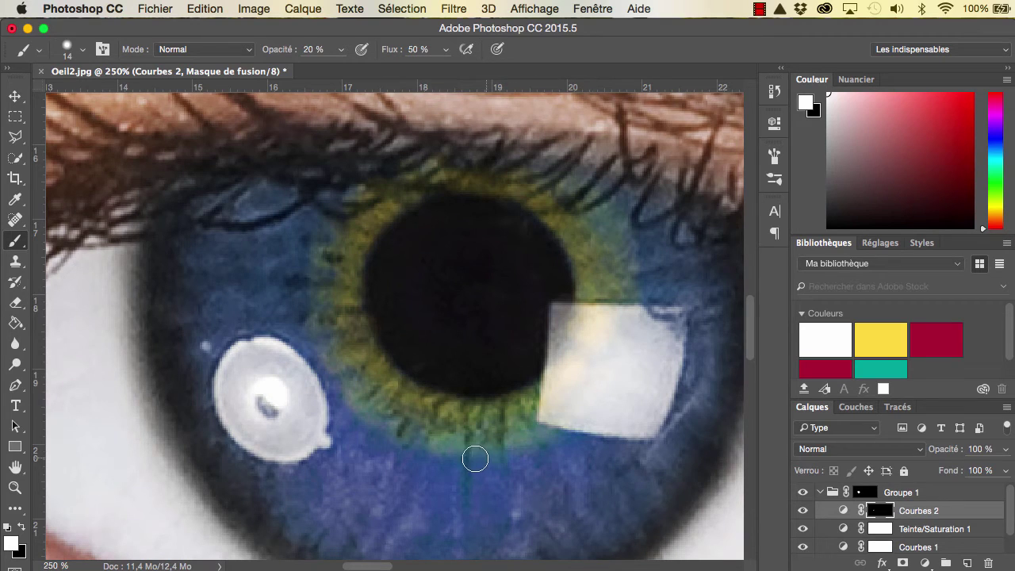
mouse_move(475, 458)
left_mouse_down()
mouse_move(393, 430)
mouse_move(340, 389)
mouse_move(315, 285)
mouse_move(330, 199)
mouse_move(317, 294)
mouse_move(340, 362)
mouse_move(330, 263)
mouse_move(345, 218)
mouse_move(375, 416)
mouse_move(442, 437)
mouse_move(487, 426)
mouse_move(607, 262)
mouse_move(605, 219)
left_mouse_up()
mouse_move(328, 233)
left_mouse_down()
mouse_move(325, 310)
mouse_move(337, 373)
mouse_move(356, 389)
mouse_move(333, 381)
mouse_move(404, 428)
mouse_move(416, 453)
left_mouse_up()
Lower brush opacity to 15% and lightly spread the green tint around the iris edge
left_click(306, 52)
type("15")
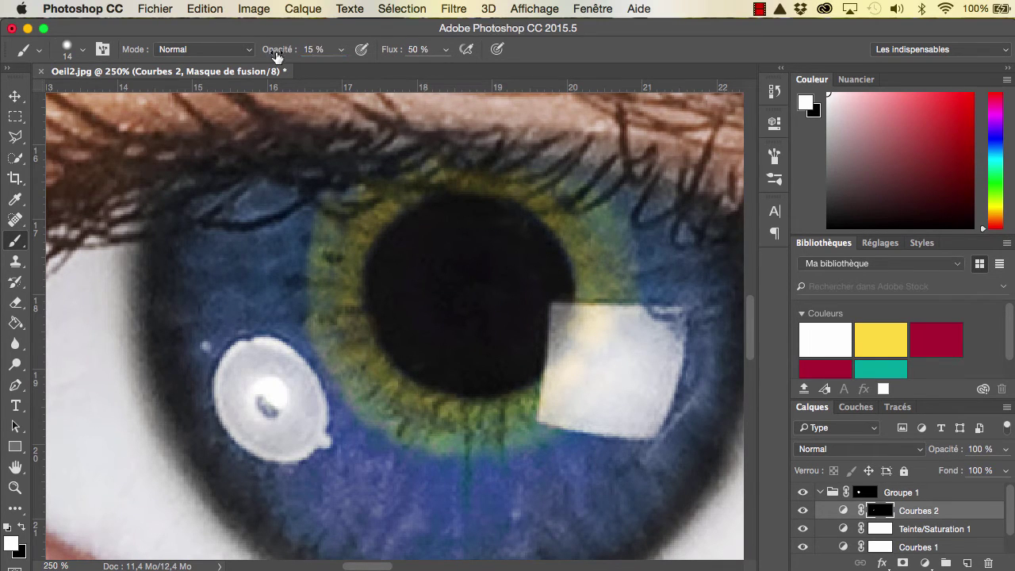
mouse_move(336, 248)
left_mouse_down()
mouse_move(283, 217)
mouse_move(303, 229)
mouse_move(310, 256)
mouse_move(265, 255)
mouse_move(304, 240)
mouse_move(296, 308)
mouse_move(281, 265)
mouse_move(323, 325)
mouse_move(283, 338)
mouse_move(333, 370)
mouse_move(315, 392)
mouse_move(333, 385)
mouse_move(335, 408)
mouse_move(316, 454)
mouse_move(383, 431)
mouse_move(401, 435)
mouse_move(420, 476)
mouse_move(437, 482)
mouse_move(494, 444)
mouse_move(550, 471)
mouse_move(574, 460)
mouse_move(558, 423)
mouse_move(651, 371)
mouse_move(616, 325)
mouse_move(645, 331)
mouse_move(637, 314)
mouse_move(673, 305)
mouse_move(674, 285)
mouse_move(641, 277)
mouse_move(635, 262)
mouse_move(659, 199)
mouse_move(624, 194)
left_mouse_up()
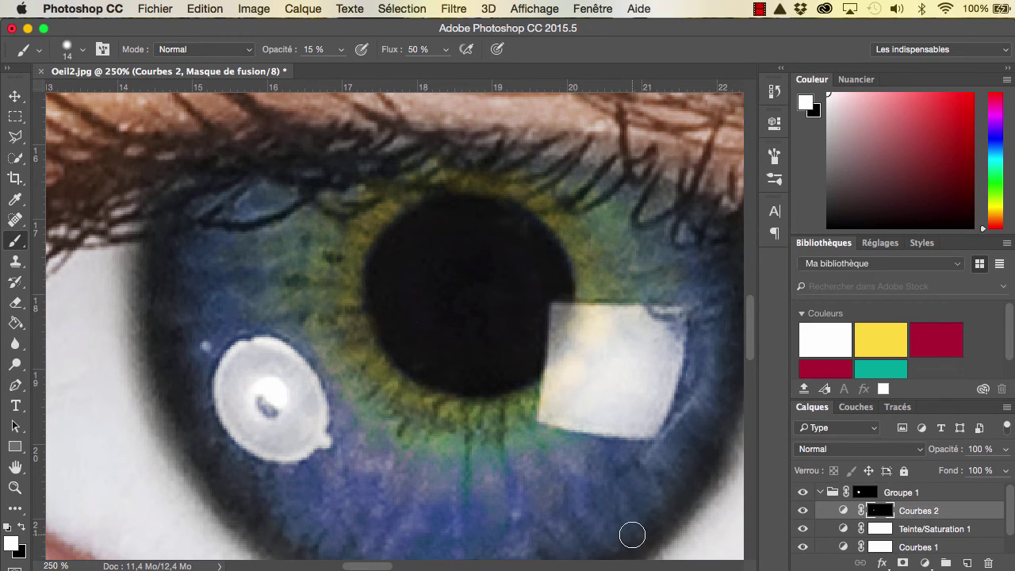
left_click(47, 563)
Zoom out to 25% to view the whole photo
double_click(47, 565)
key("BackSpace")
type("5")
key("Return")
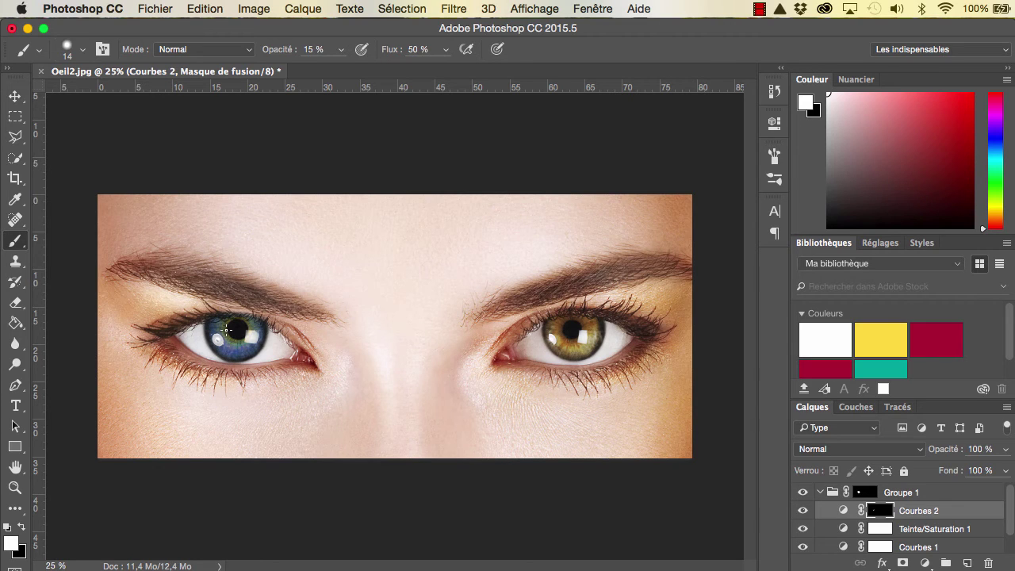
Zoom back to 250% and pan left to inspect the edited eye
type("0")
key("Return")
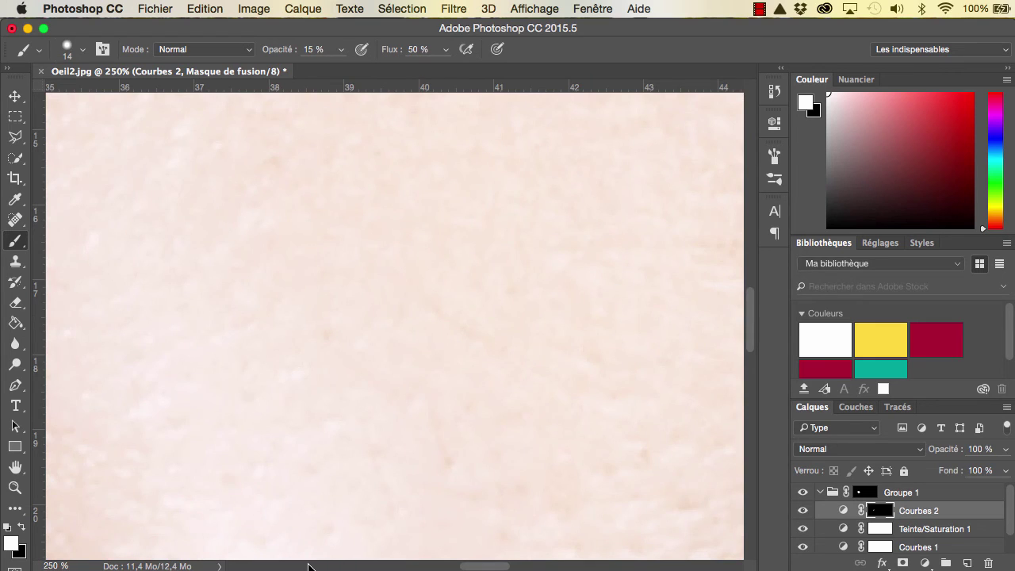
scroll(312, 559, "left", 5)
scroll(309, 559, "left", 5)
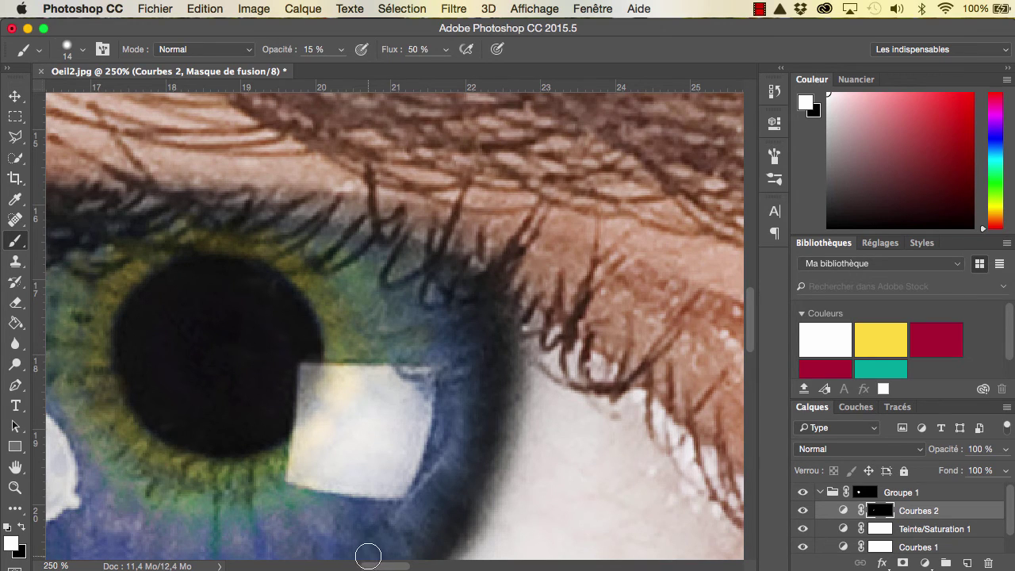
Return the view to 25% to compare both eyes
left_click(56, 565)
left_click(58, 565)
key("BackSpace")
key("Return")
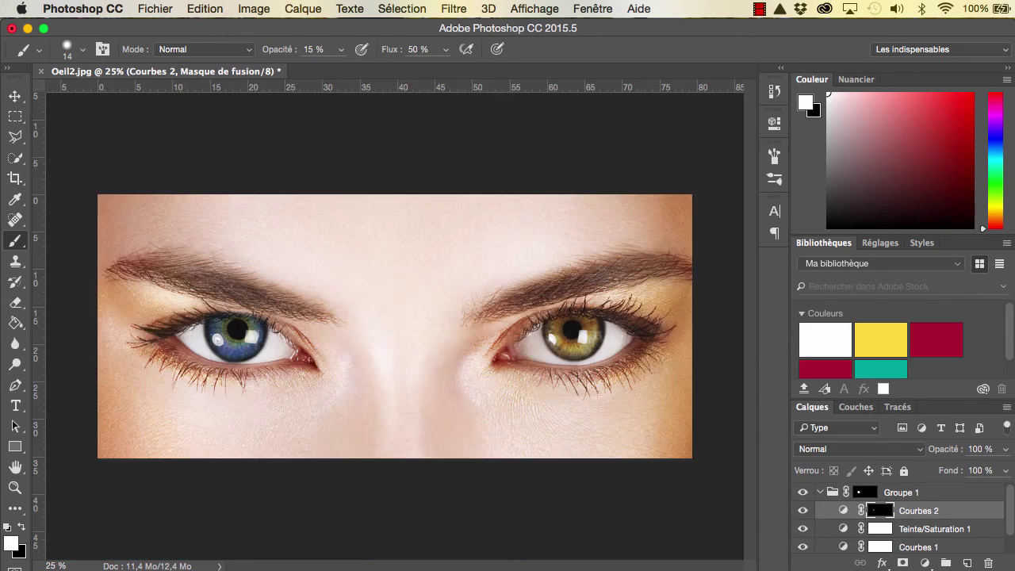
scroll(878, 517, "down", 1)
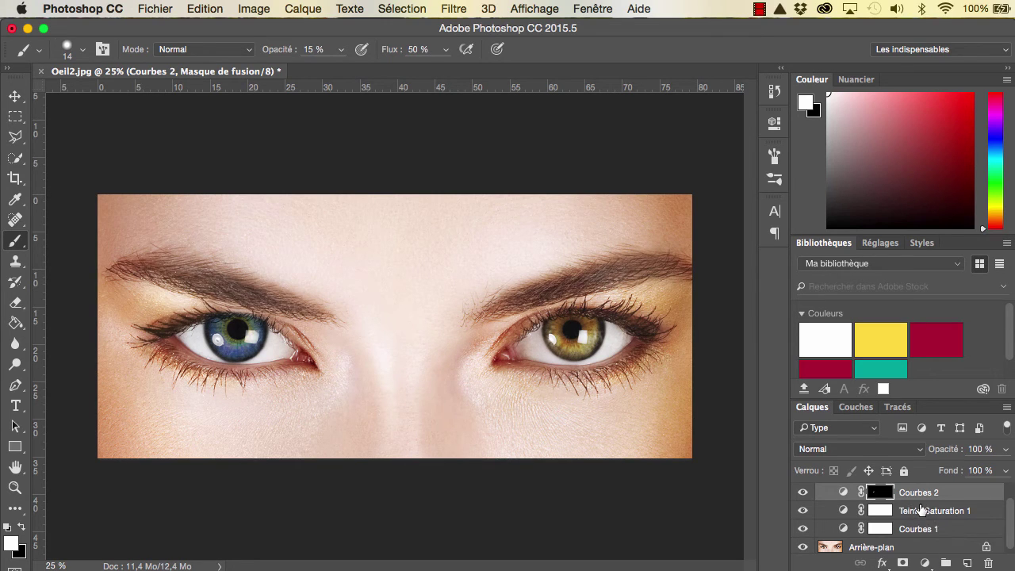
Move the Teinte/Saturation 1 hue from -180 to -31 so the iris turns reddish-brown
left_click(920, 510)
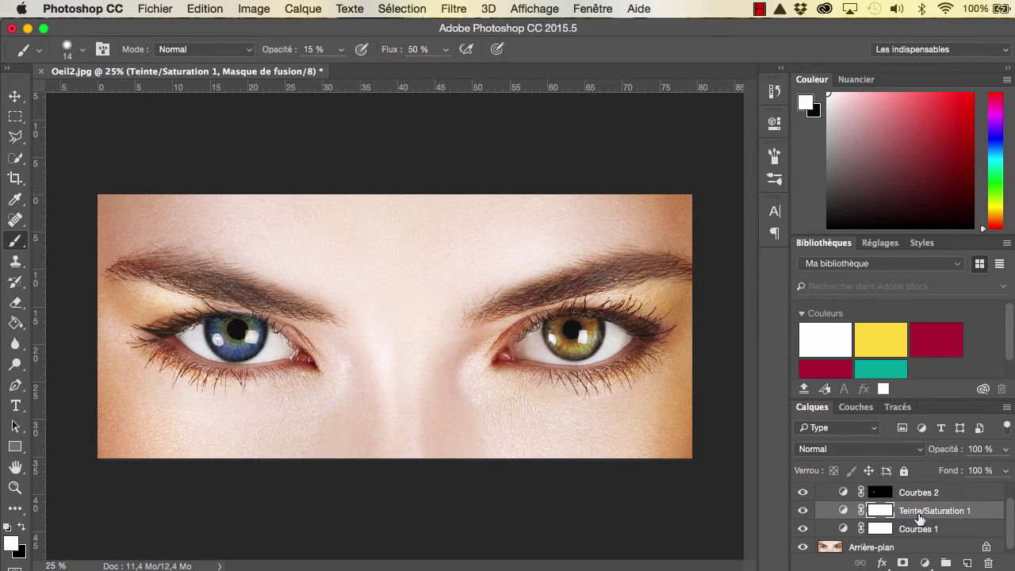
left_click(774, 155)
left_click(774, 156)
left_click(774, 123)
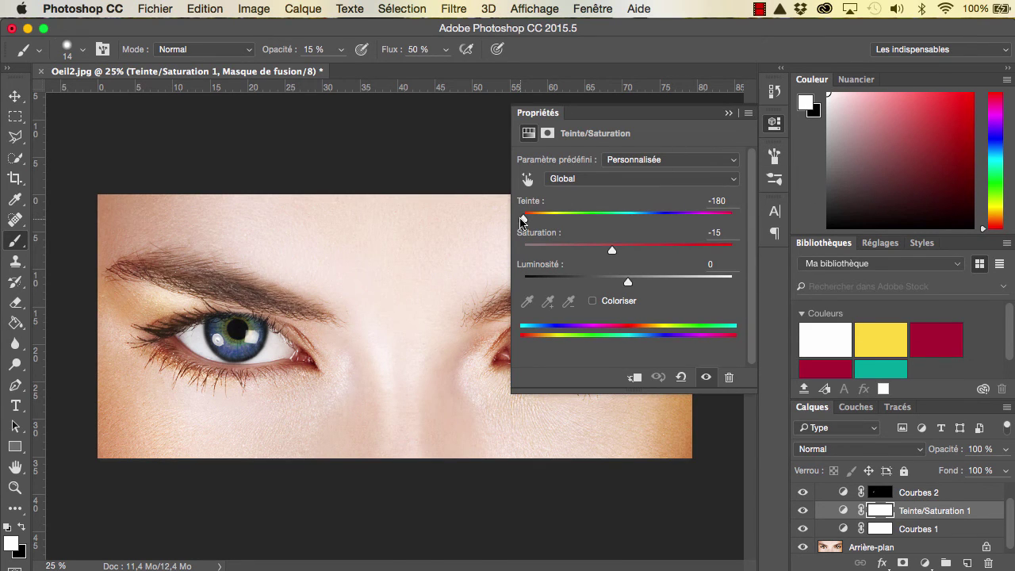
left_click_drag(522, 219, 547, 222)
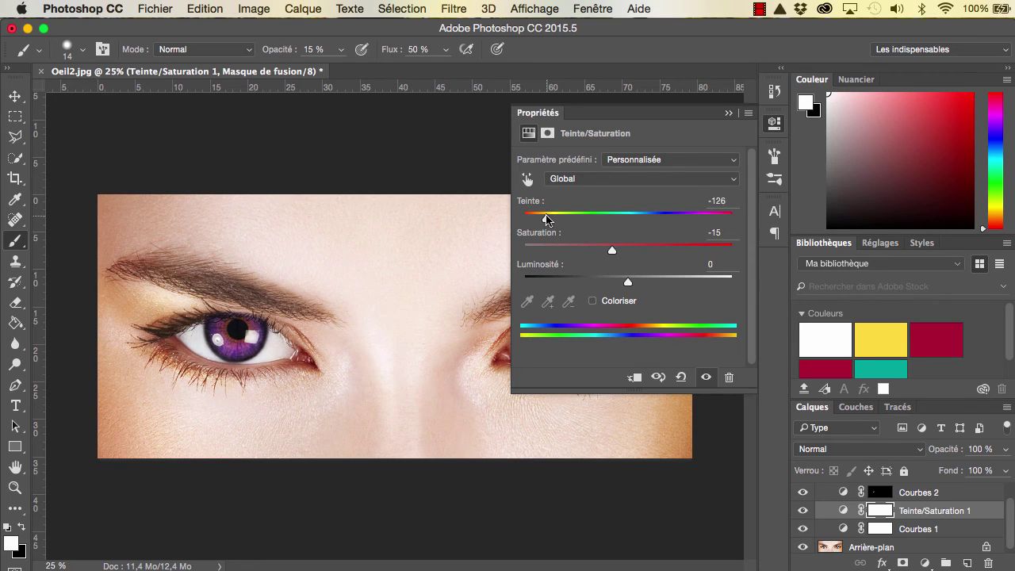
left_click_drag(546, 220, 596, 222)
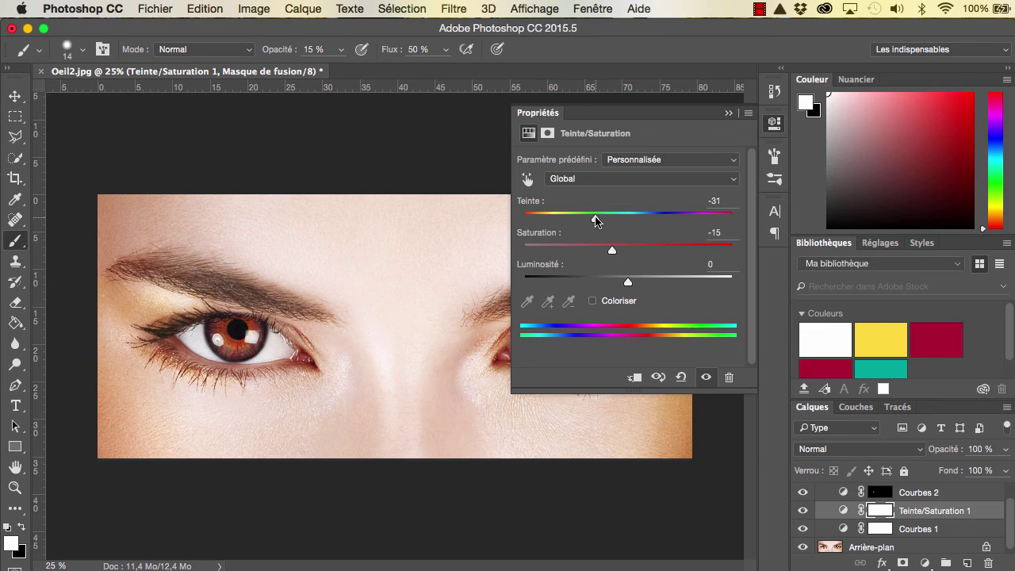
Zoom the view to 250% for a close-up of the iris
left_click(57, 565)
type("0")
key("Return")
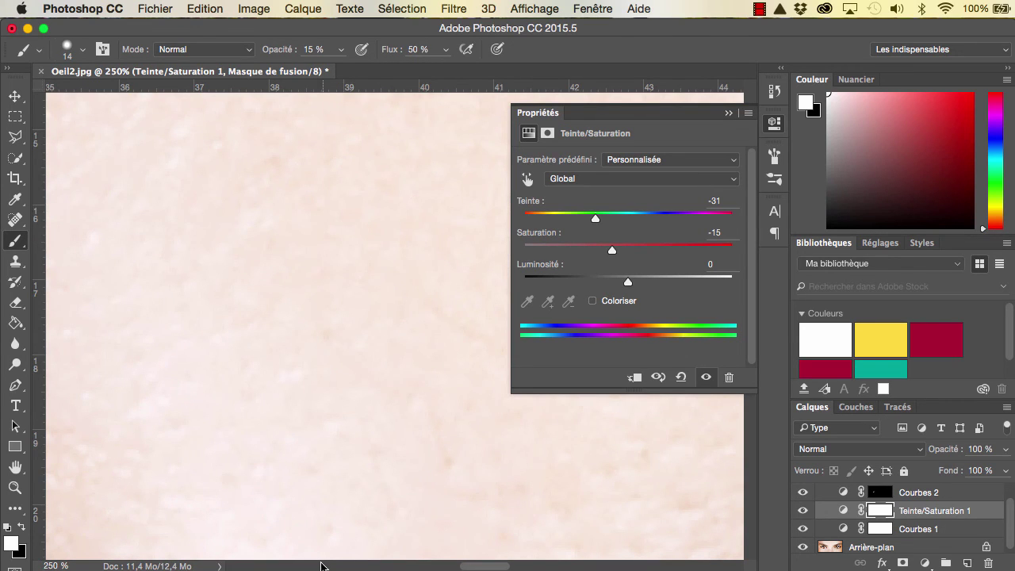
Raise the Teinte hue to +130 so the left iris becomes teal-green
left_click(315, 567)
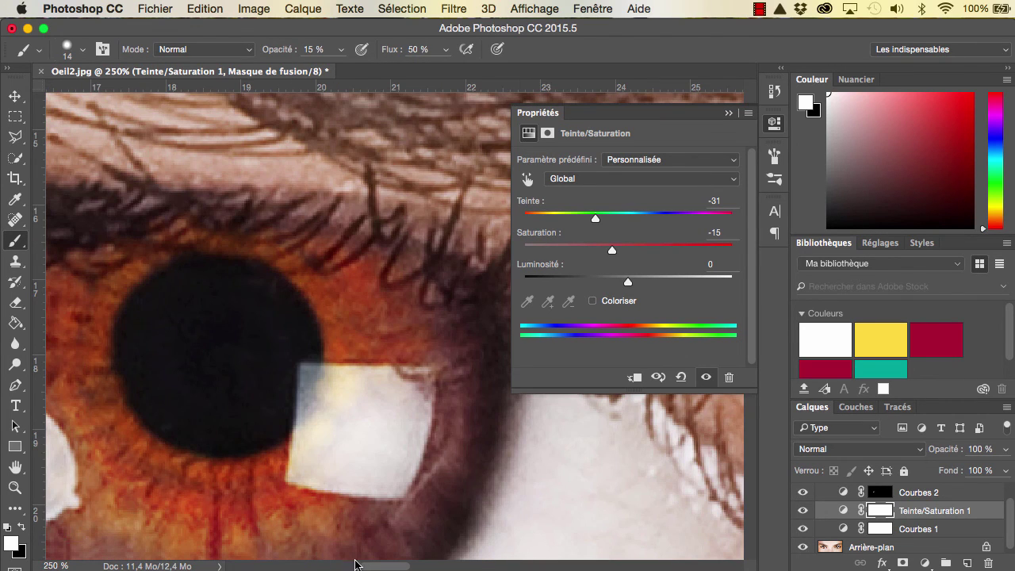
scroll(349, 531, "left", 5)
scroll(324, 481, "down", 2)
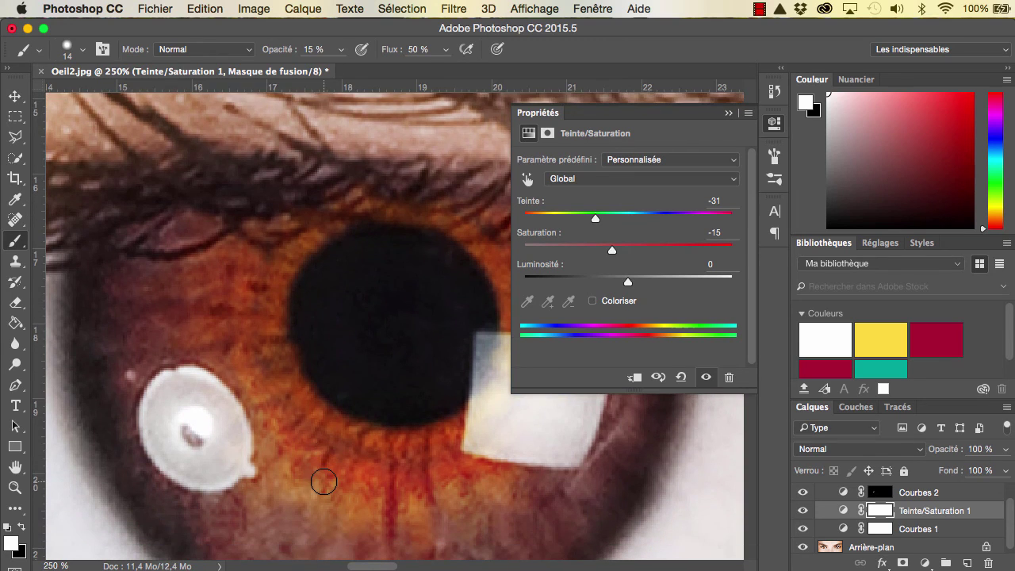
scroll(323, 481, "down", 2)
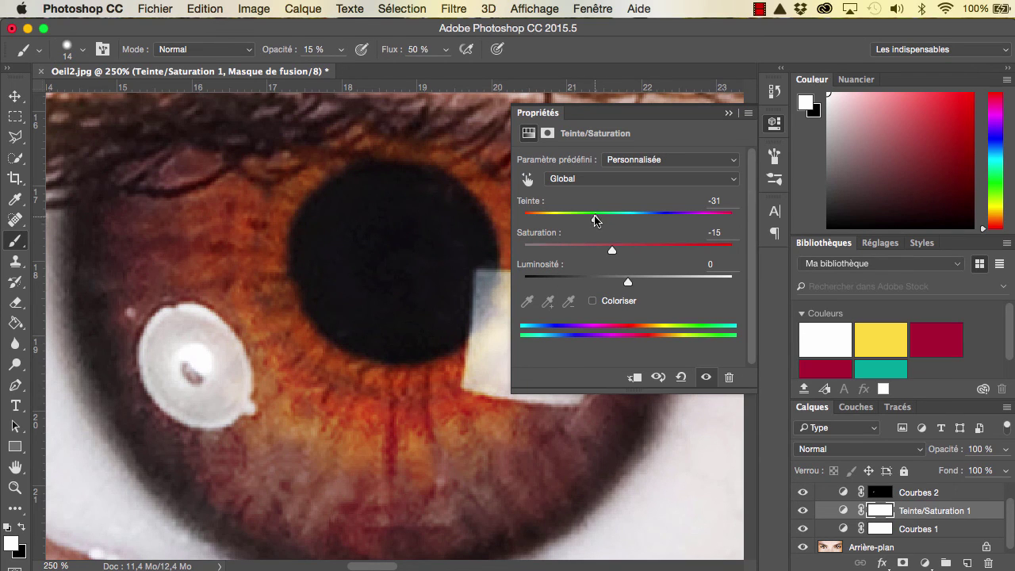
left_click_drag(596, 220, 710, 220)
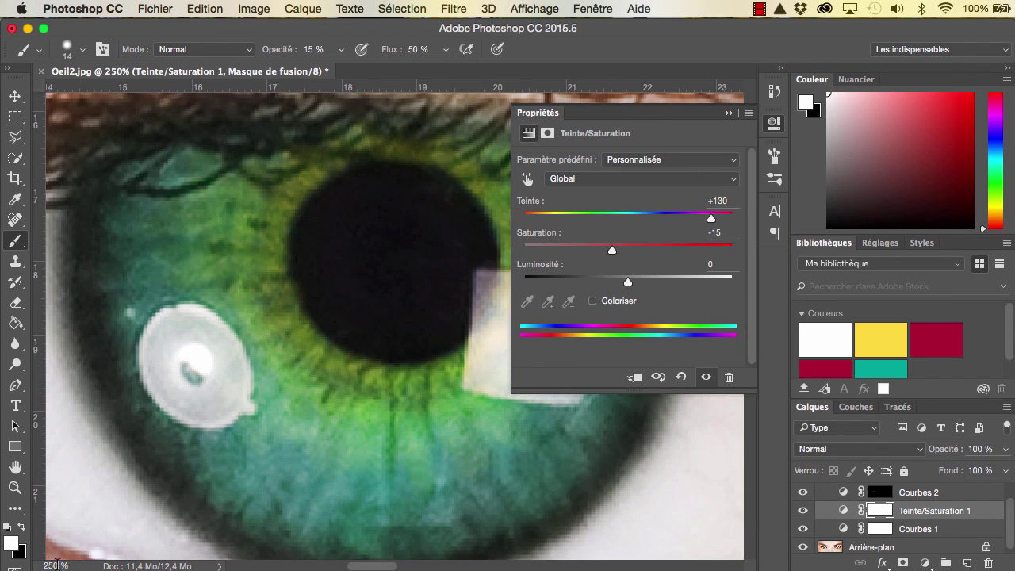
Zoom back out to 25% to see both eyes
left_click(55, 564)
key("BackSpace")
key("Return")
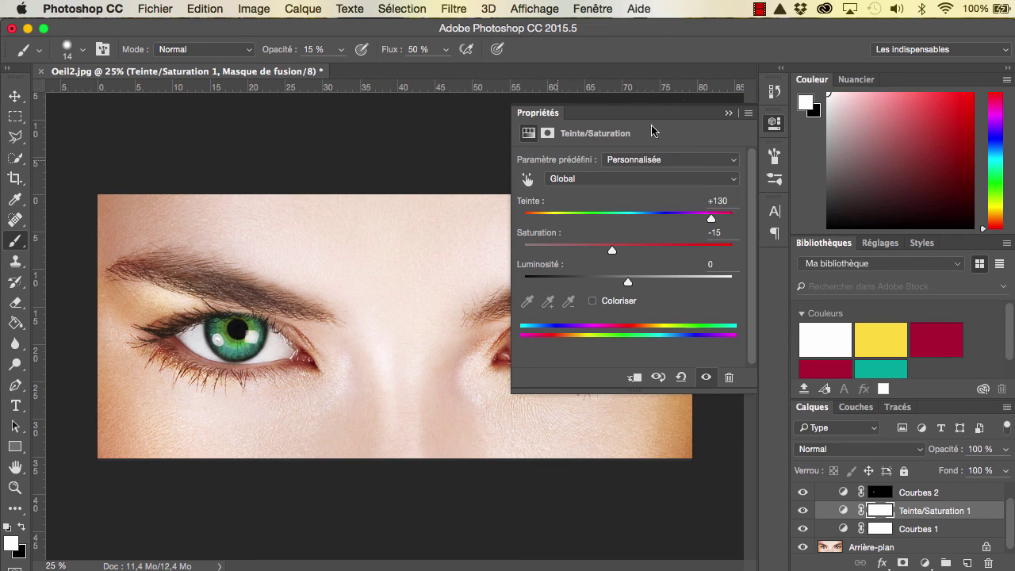
Retune the Teinte hue to +17 for a yellow-green iris matching the other eye
left_click(727, 113)
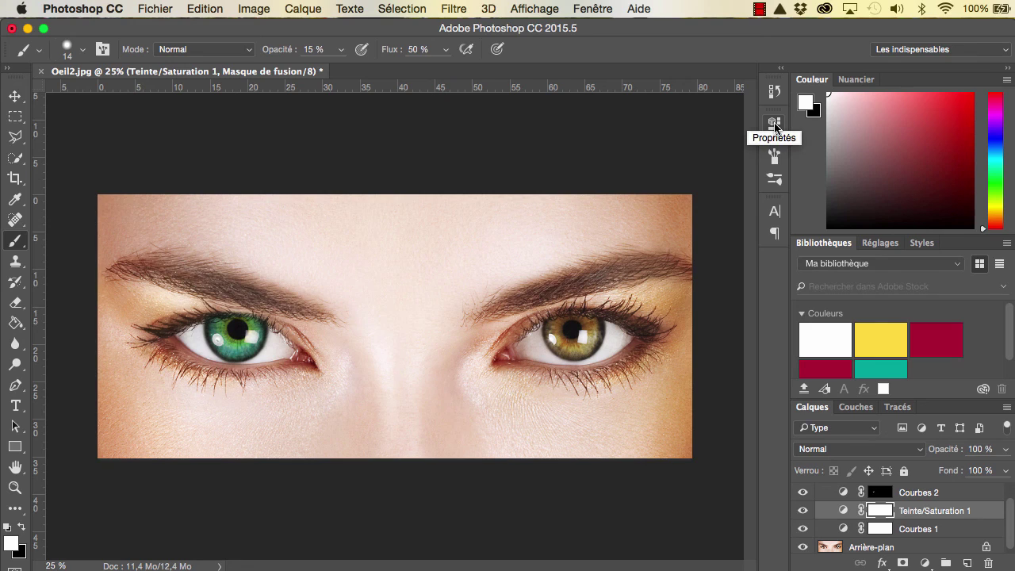
left_click(775, 124)
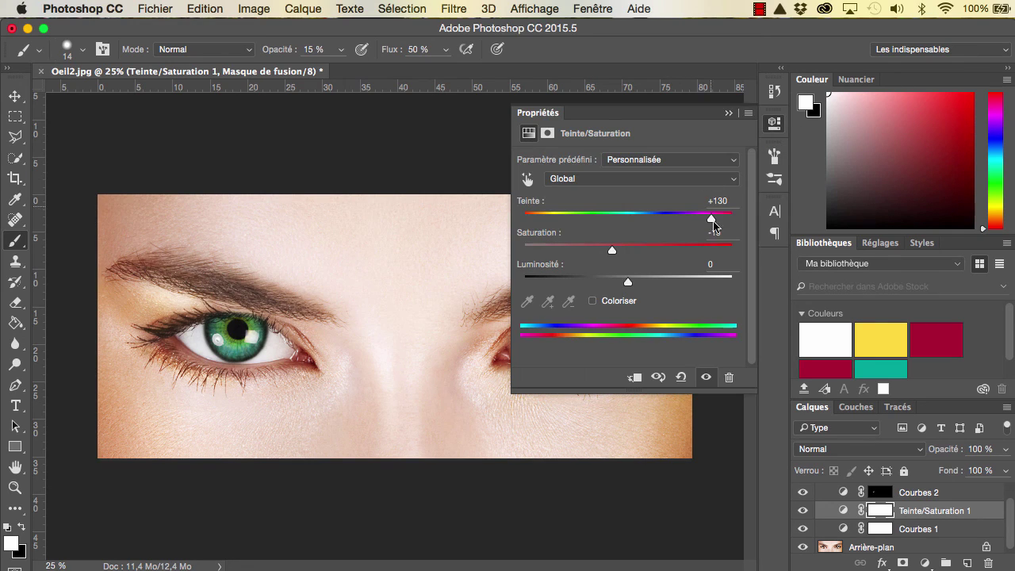
mouse_move(712, 226)
left_mouse_down()
mouse_move(731, 223)
mouse_move(647, 216)
left_mouse_up()
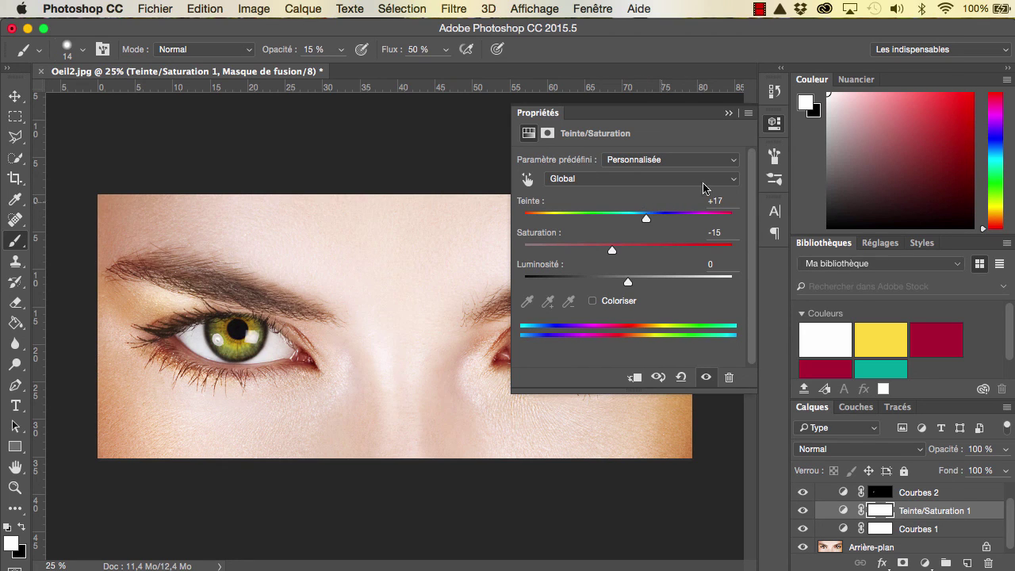
left_click(728, 113)
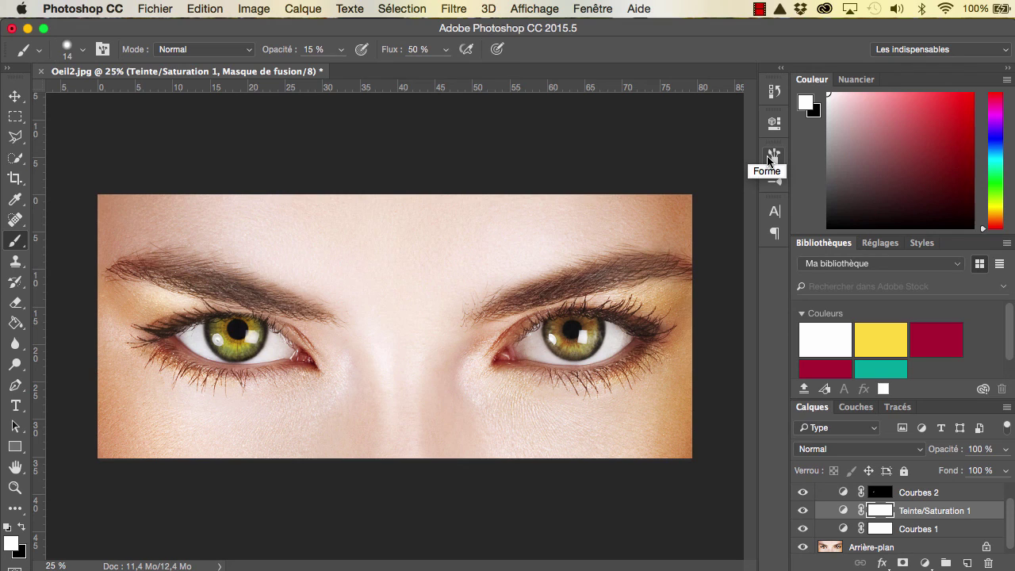
scroll(894, 507, "up", 1)
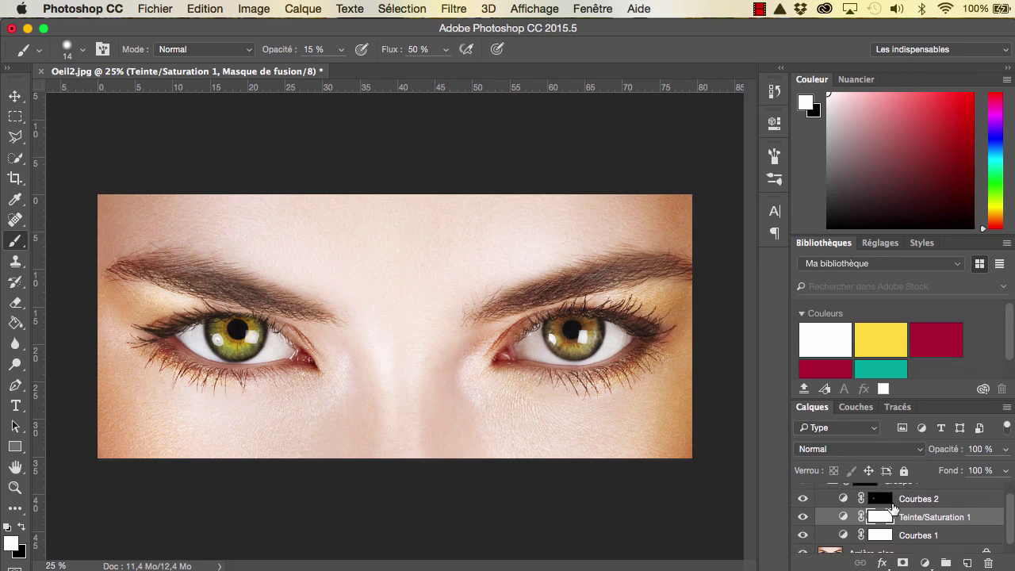
scroll(893, 508, "up", 1)
scroll(893, 507, "up", 1)
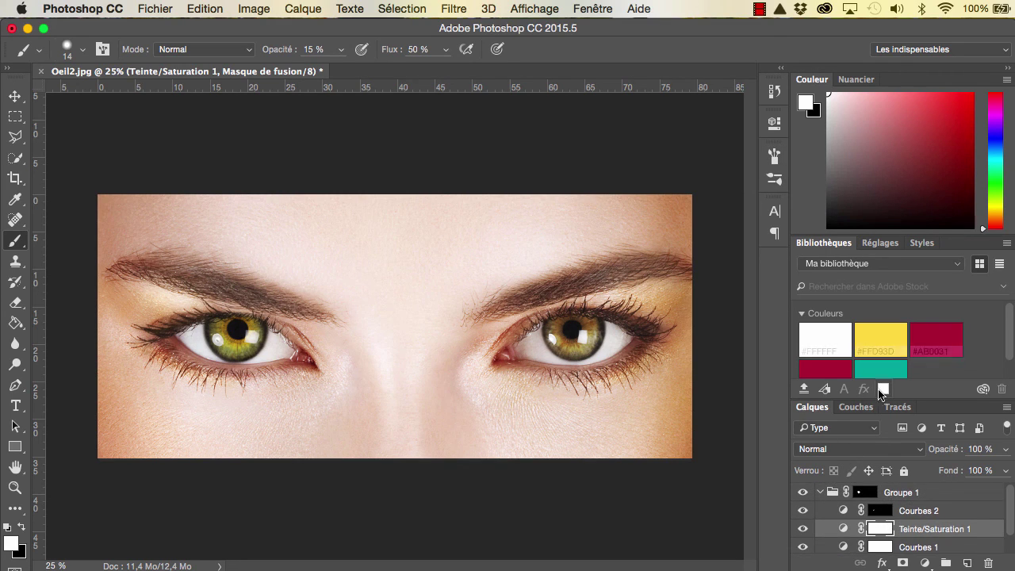